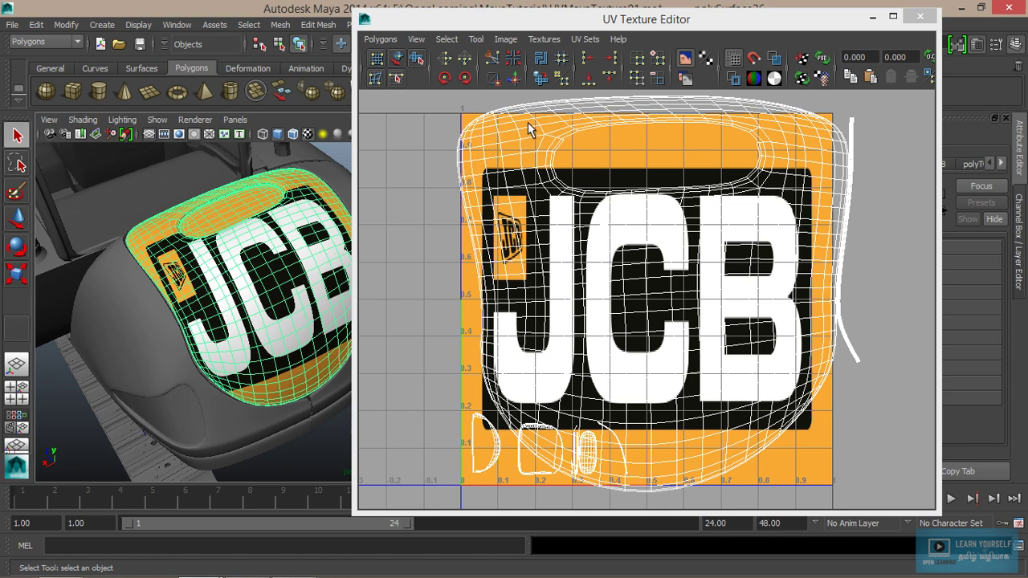
Make the UV Texture Editor active, showing the hood's UVs over the JCB logo texture.
click(528, 122)
key(space)
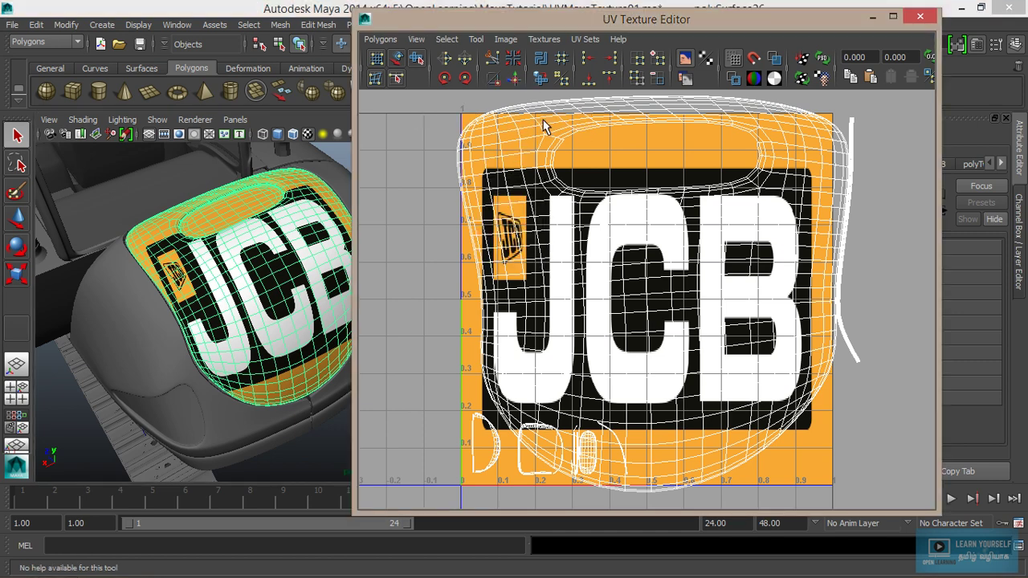
Select the hood's whole UV shell and scale it down inside the 0–1 square.
right_drag(544, 126, 517, 134)
drag(516, 133, 549, 154)
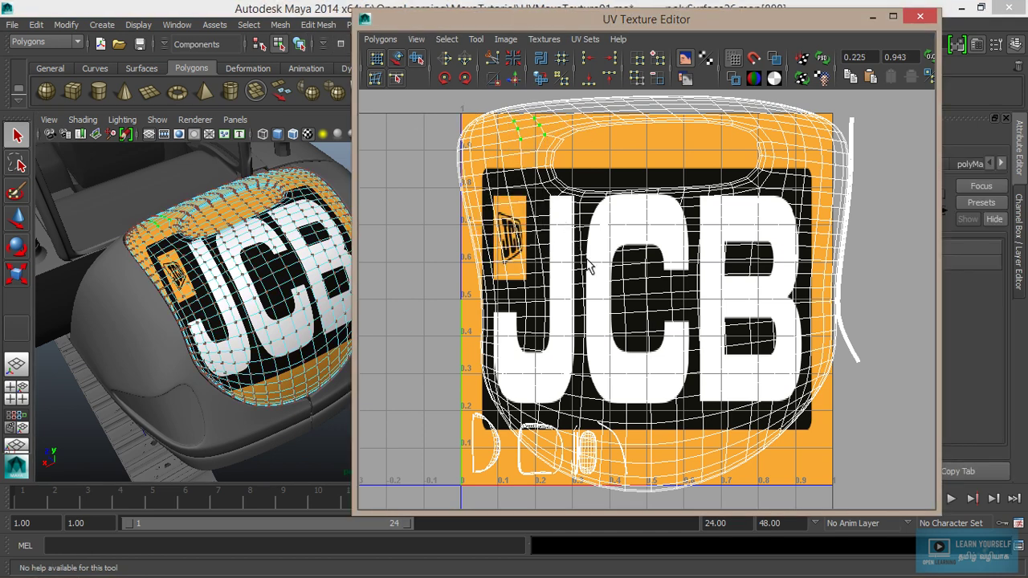
ctrl+right_drag(542, 153, 595, 133)
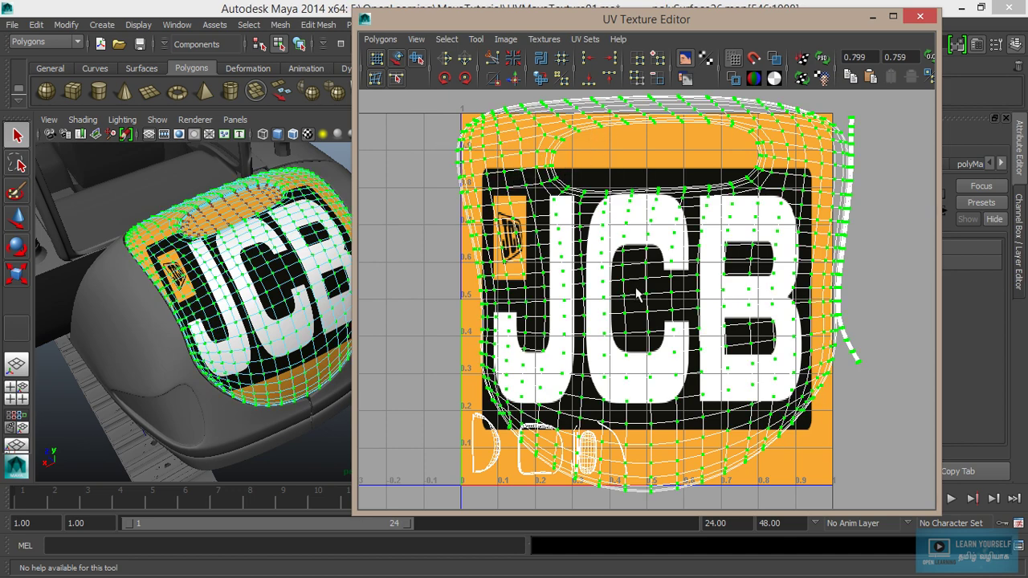
key(r)
drag(658, 298, 884, 348)
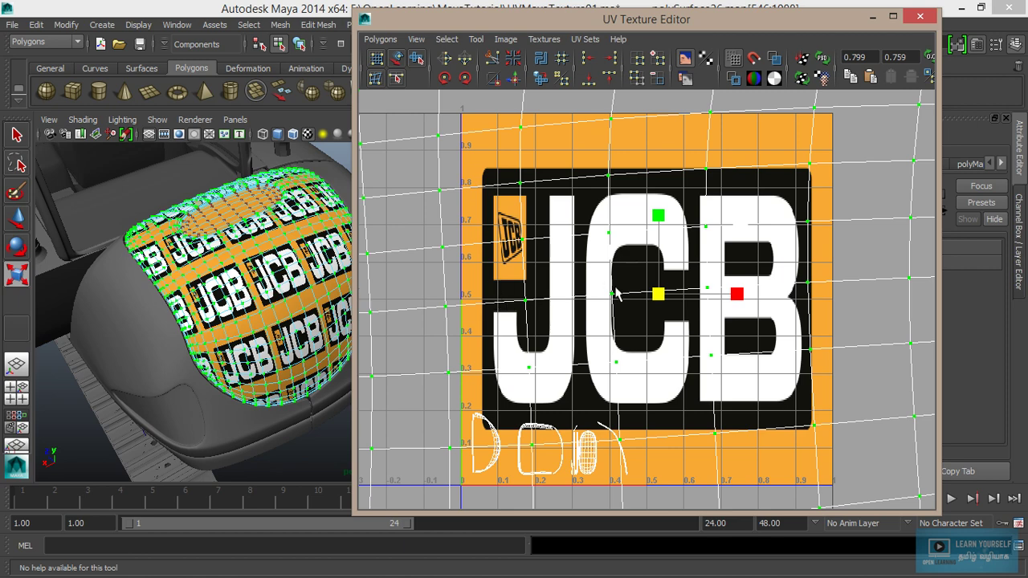
key(ctrl+z)
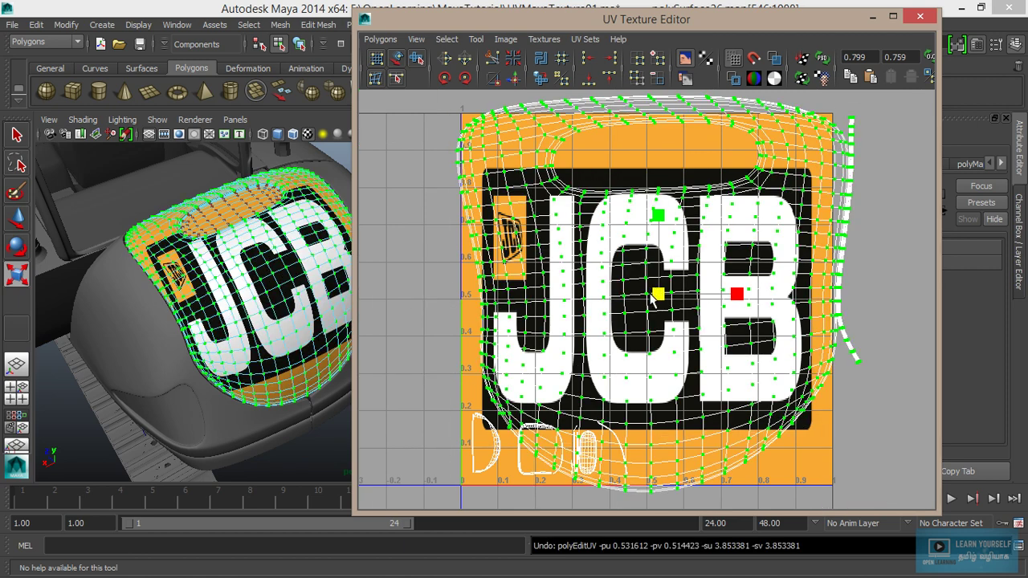
drag(660, 302, 641, 298)
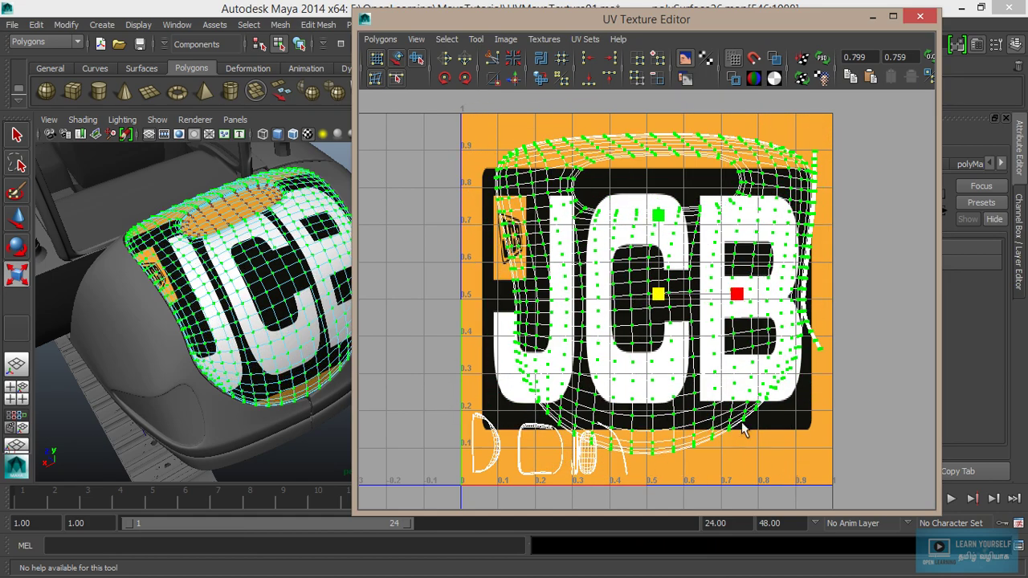
Nudge the UV shell up, then slightly left, and hide the background texture image.
key(w)
drag(659, 293, 659, 279)
click(687, 60)
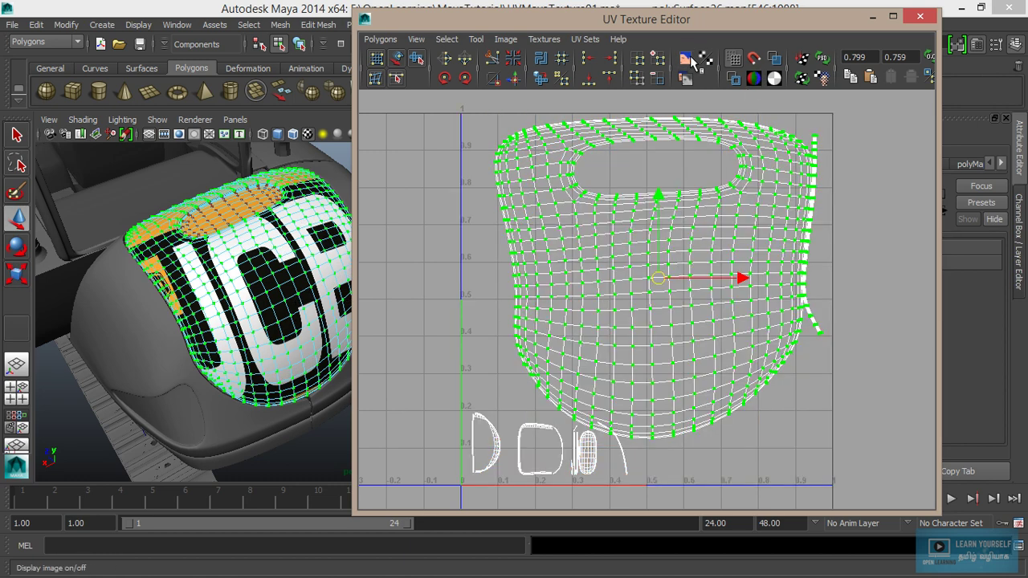
click(687, 59)
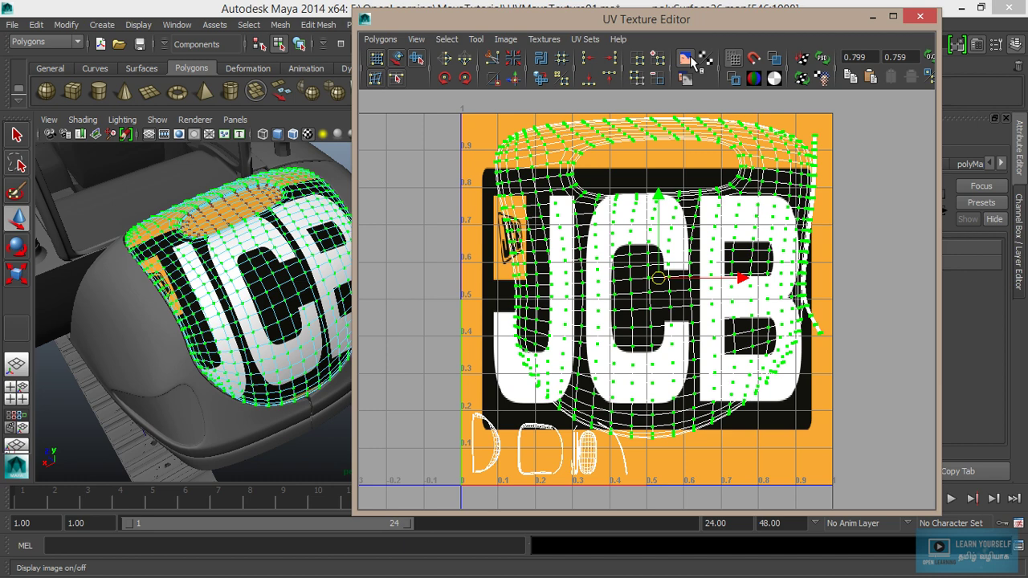
click(689, 60)
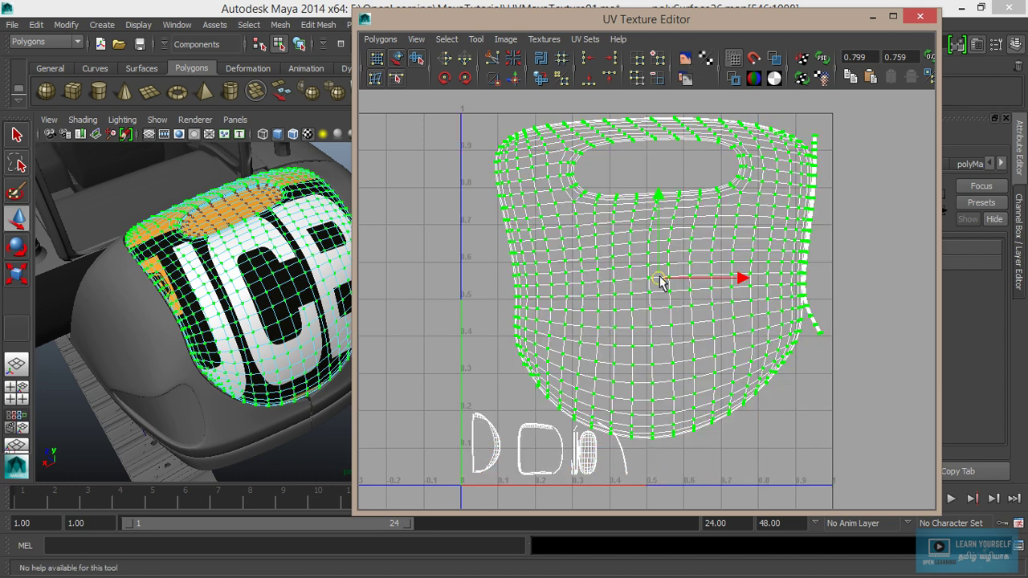
drag(659, 280, 642, 290)
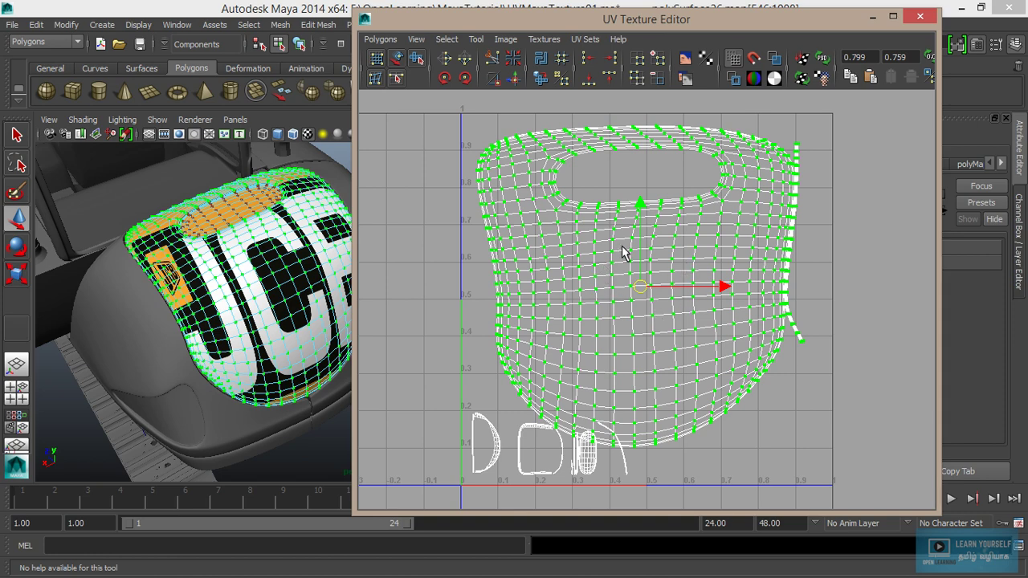
Open the UV Snapshot options and set the image size to 1024 × 1024.
click(382, 40)
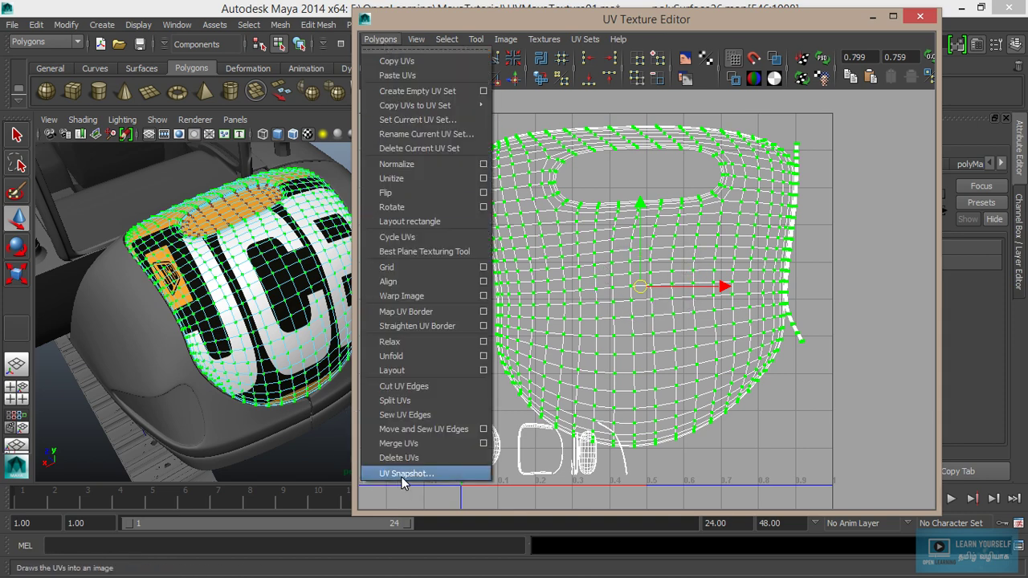
click(421, 475)
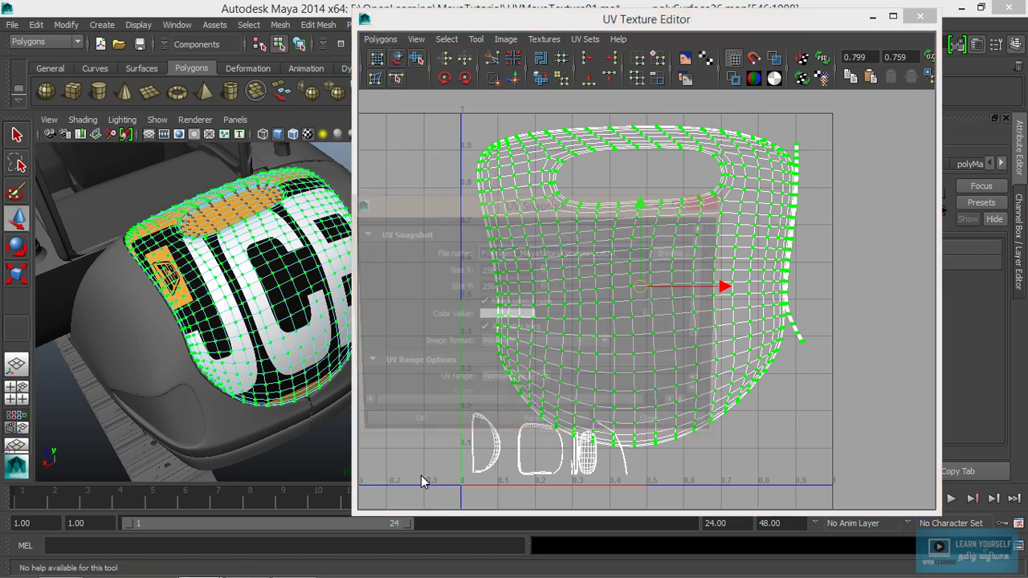
drag(522, 210, 397, 127)
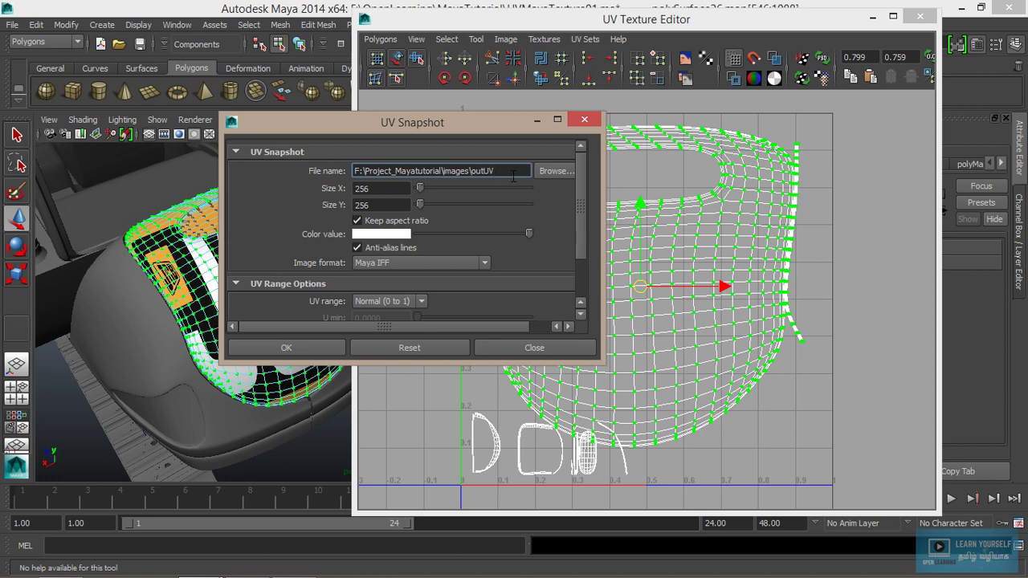
double_click(385, 188)
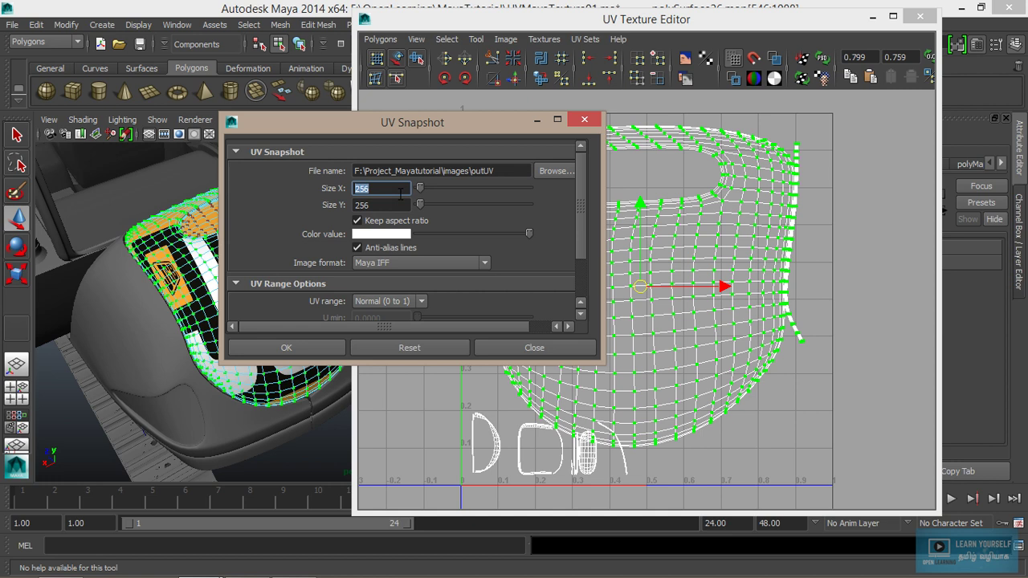
text(1024)
key(Tab)
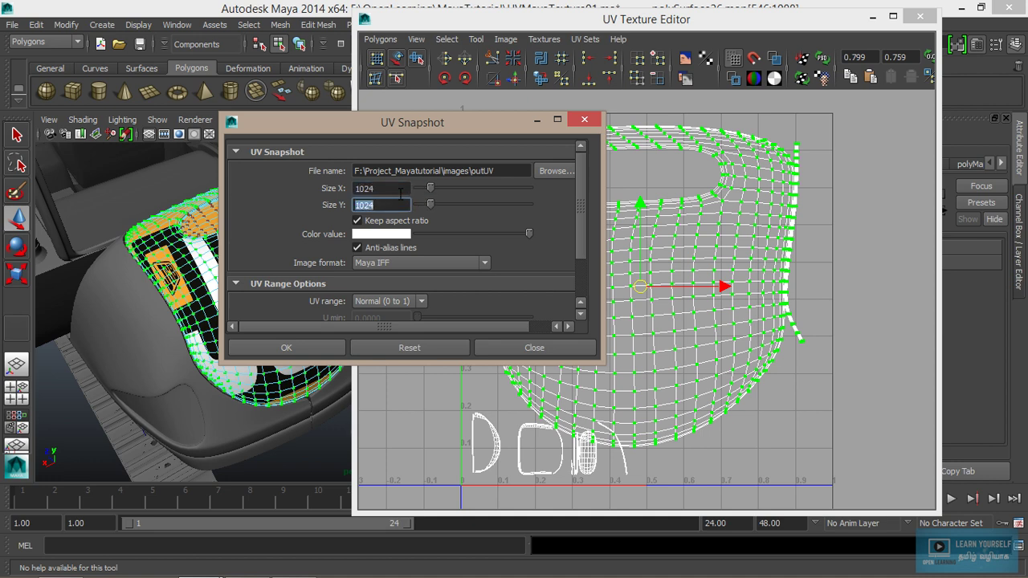
click(408, 263)
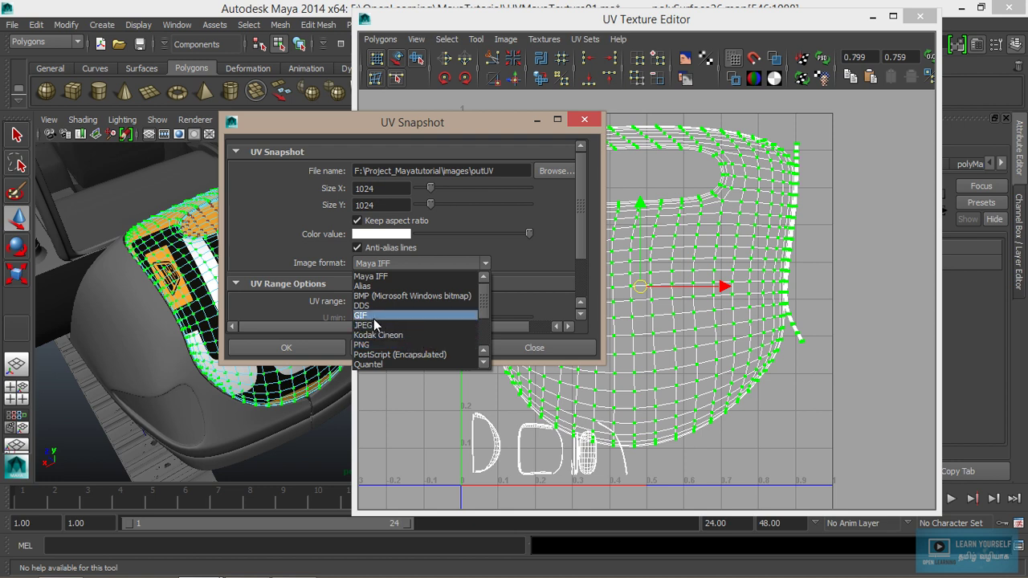
Choose JPEG format, keep UV range Normal (0 to 1), and save outUV.jpg.
mouse_move(481, 298)
mouse_down()
mouse_move(488, 314)
mouse_move(485, 299)
mouse_up()
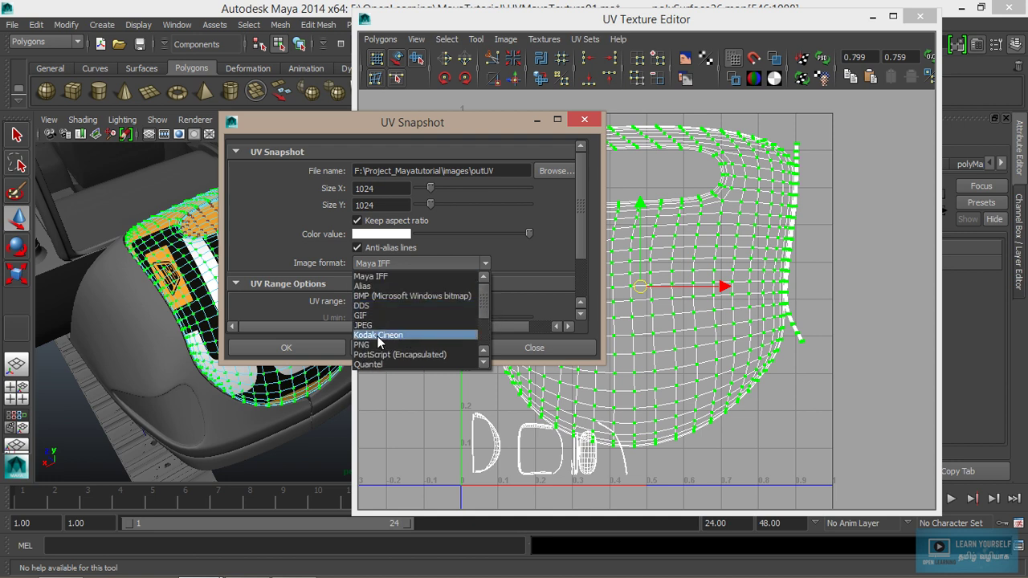
click(371, 325)
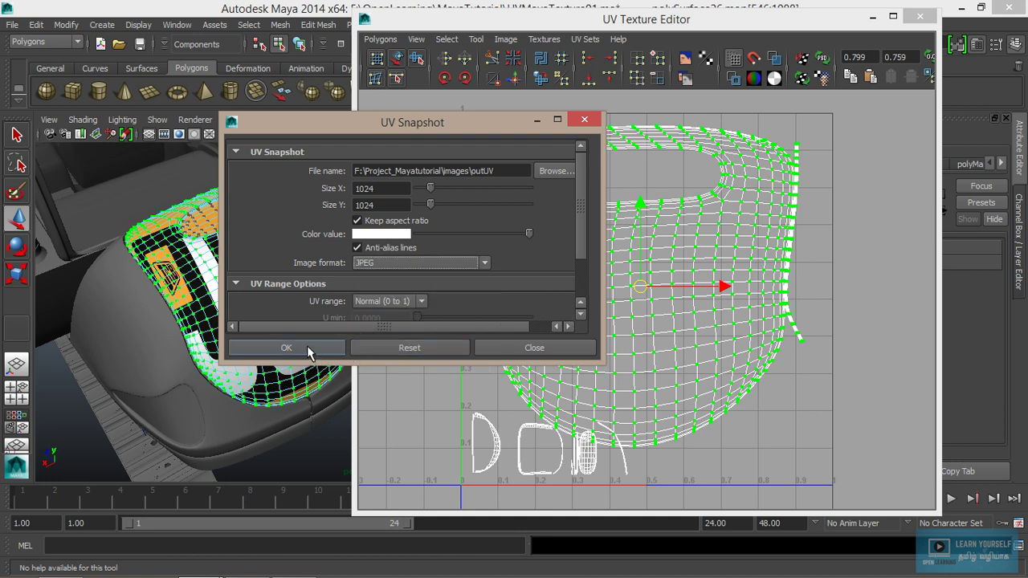
drag(580, 197, 580, 246)
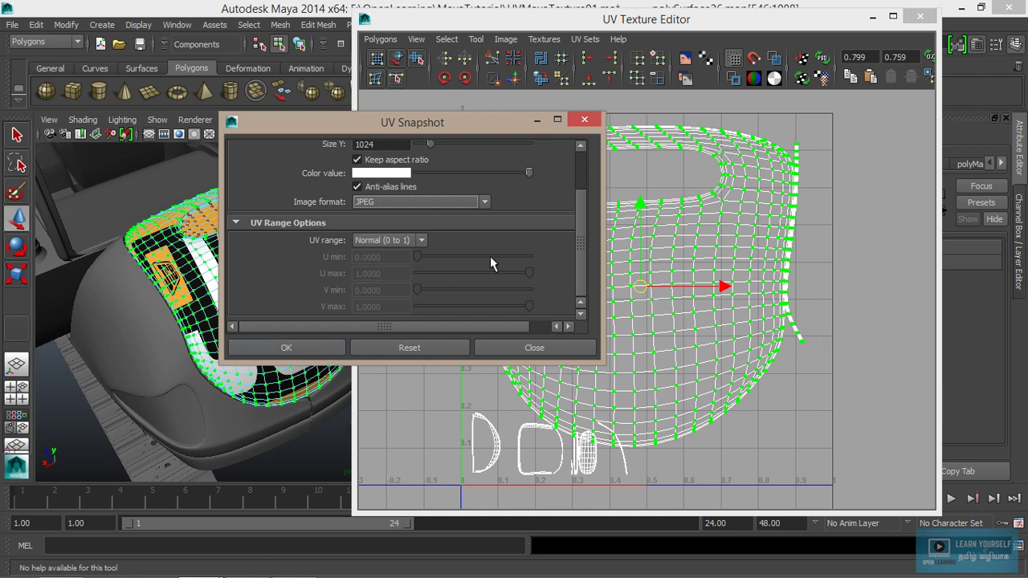
click(377, 238)
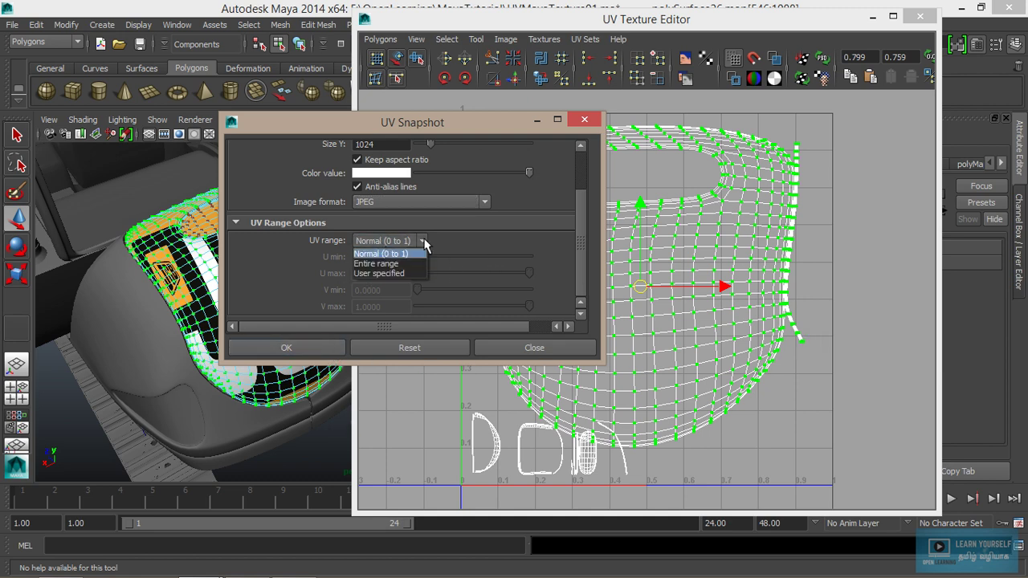
click(477, 239)
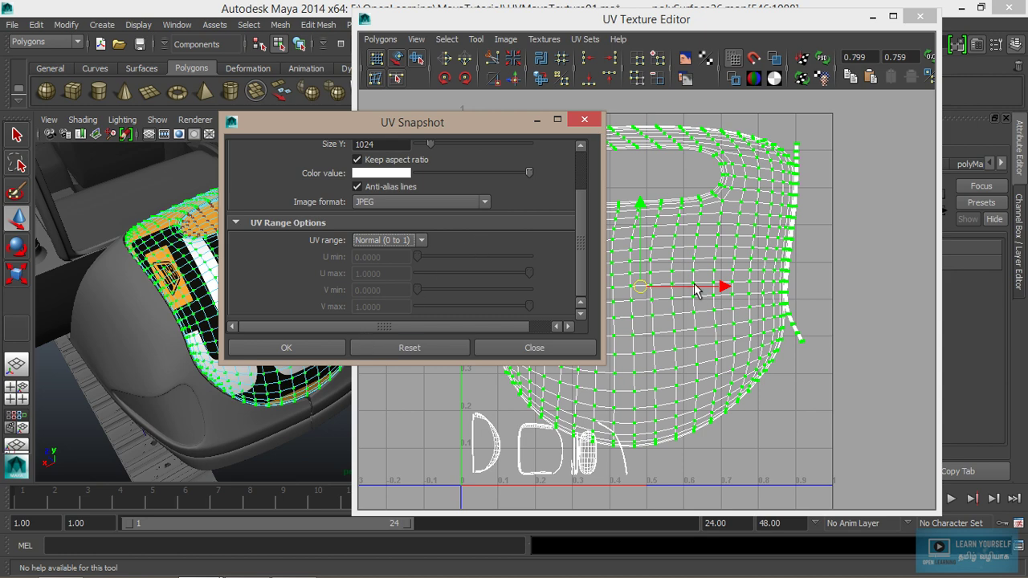
click(322, 354)
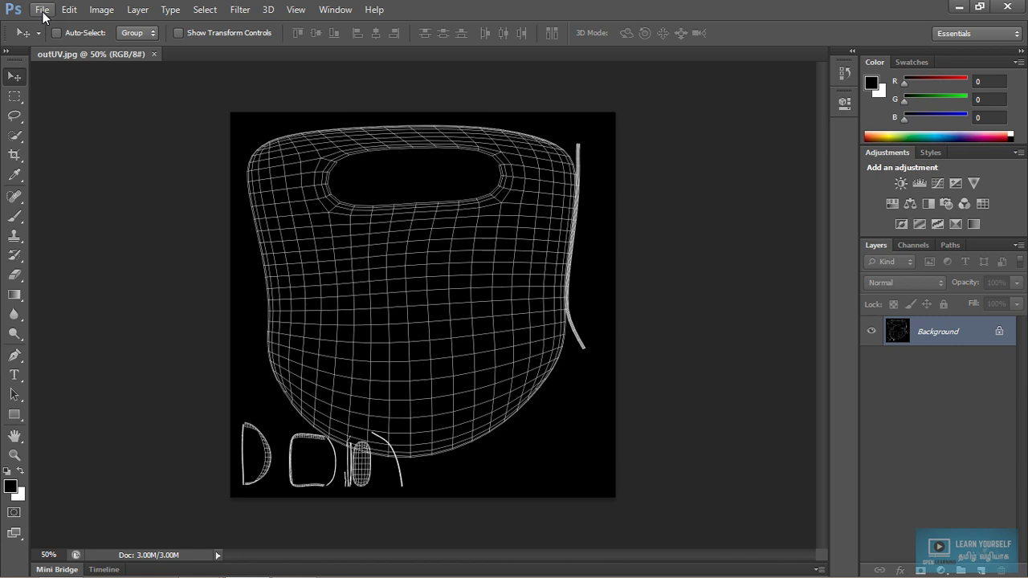
Bring up Photoshop's Open dialog on the JSBRefImages folder with Ctrl+O.
key(ctrl+o)
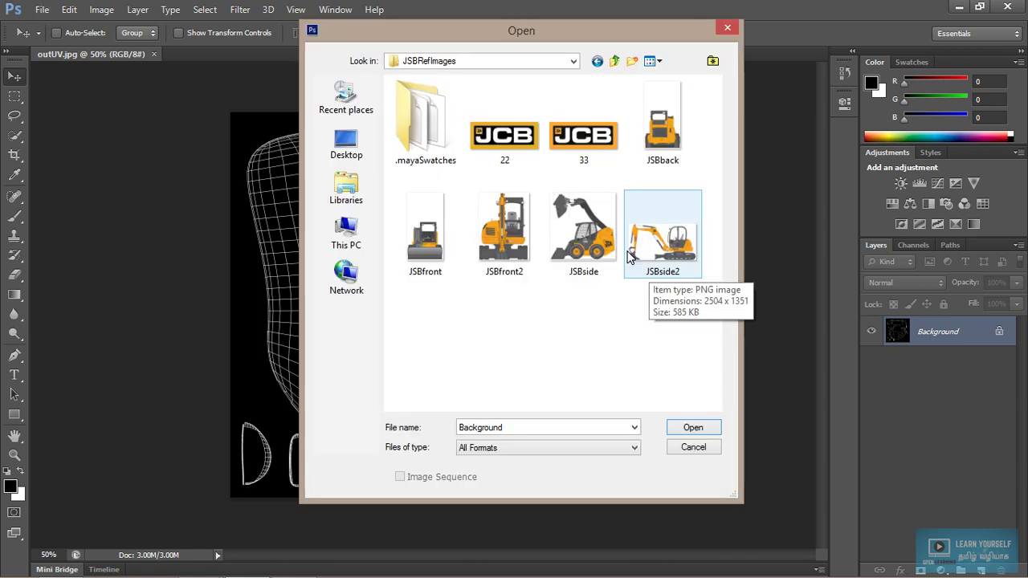
Open logo image 33.png, continuing past the invalid ICC profile warning.
click(522, 164)
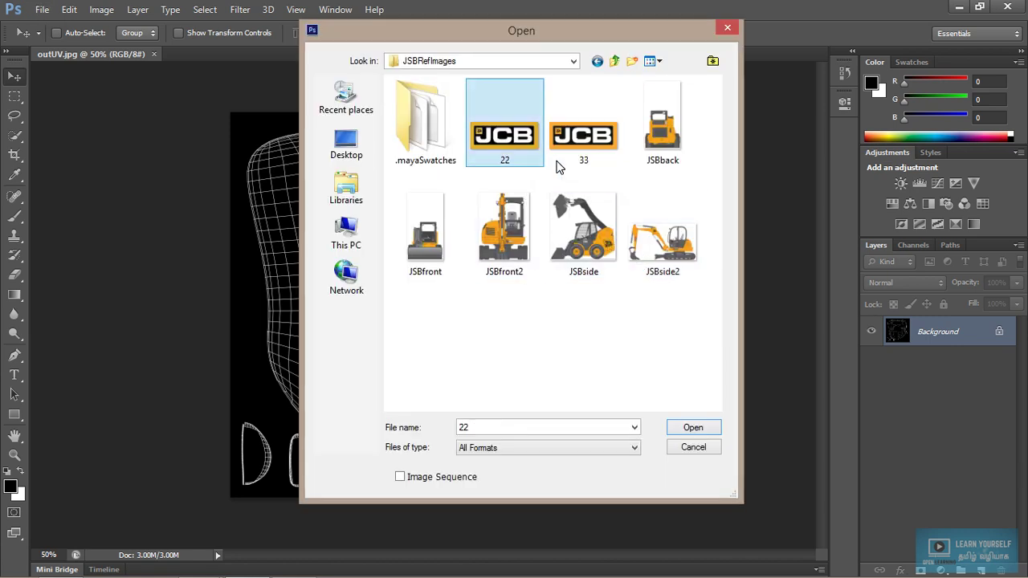
click(586, 161)
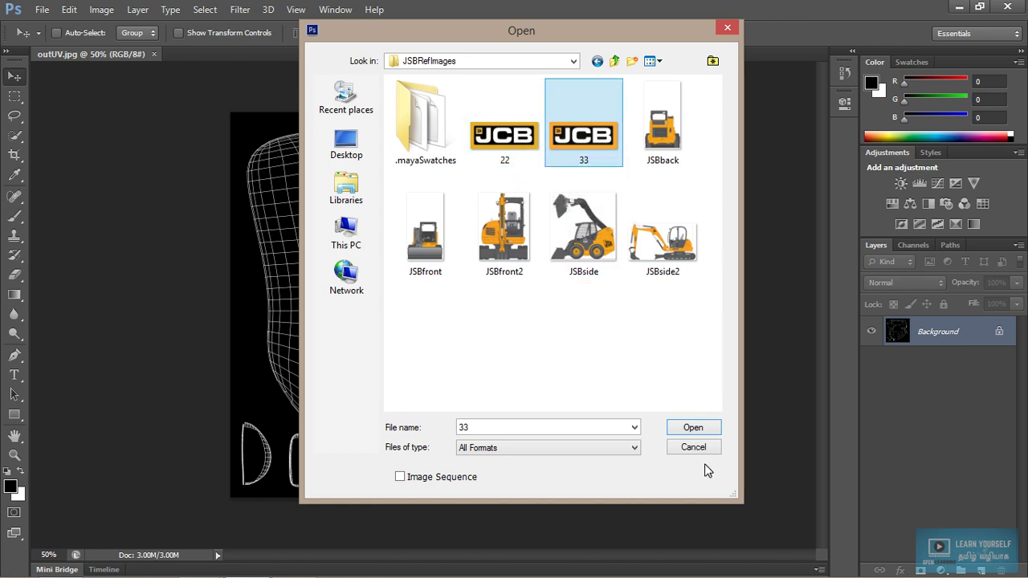
click(692, 428)
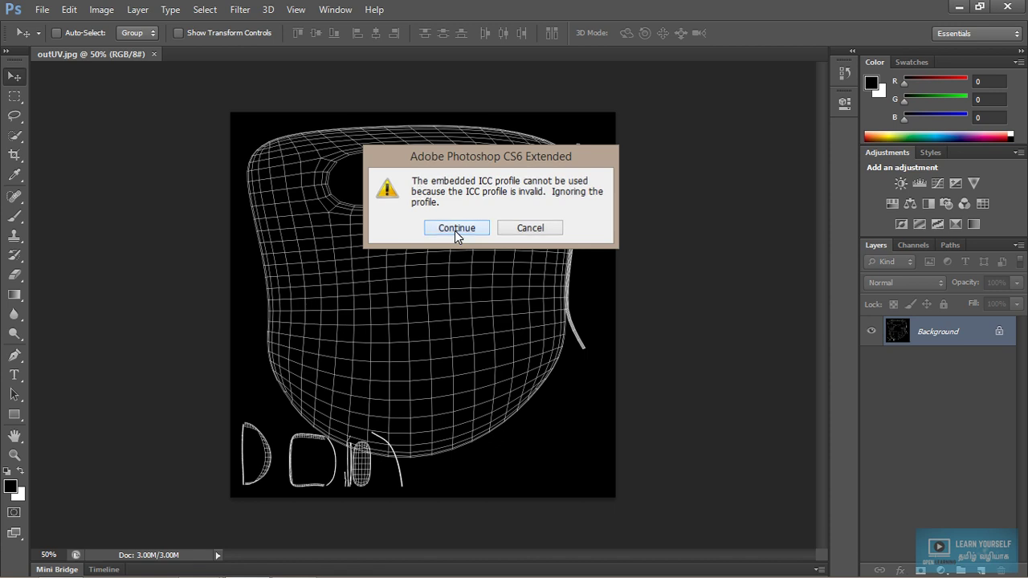
click(455, 230)
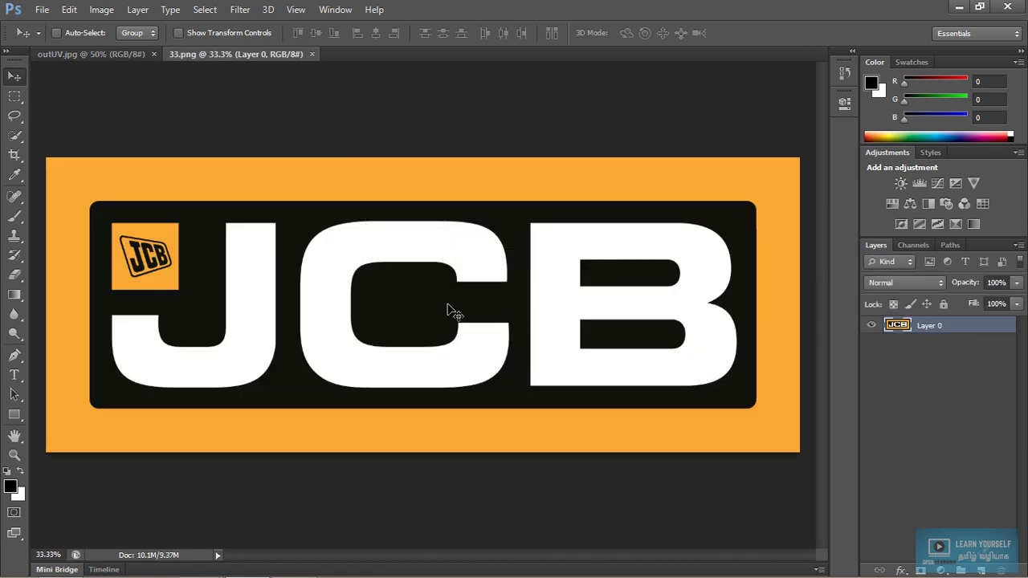
Bring the JCB logo into outUV.jpg as Layer 1, shrink it, and place it on the hood's upper middle.
mouse_move(427, 280)
mouse_down()
mouse_move(161, 57)
mouse_move(134, 53)
mouse_move(402, 281)
mouse_move(434, 285)
mouse_up()
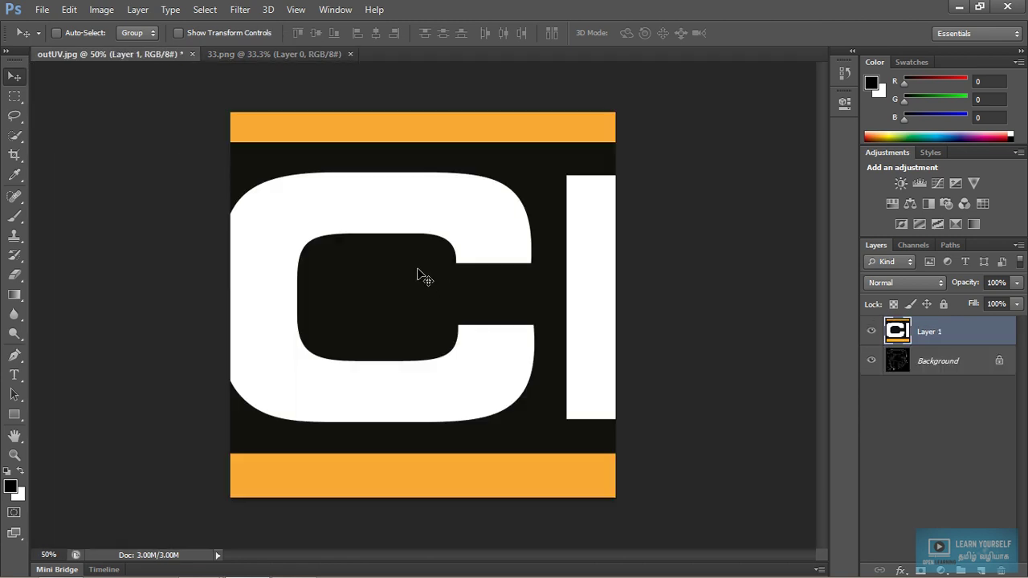
drag(417, 274, 427, 301)
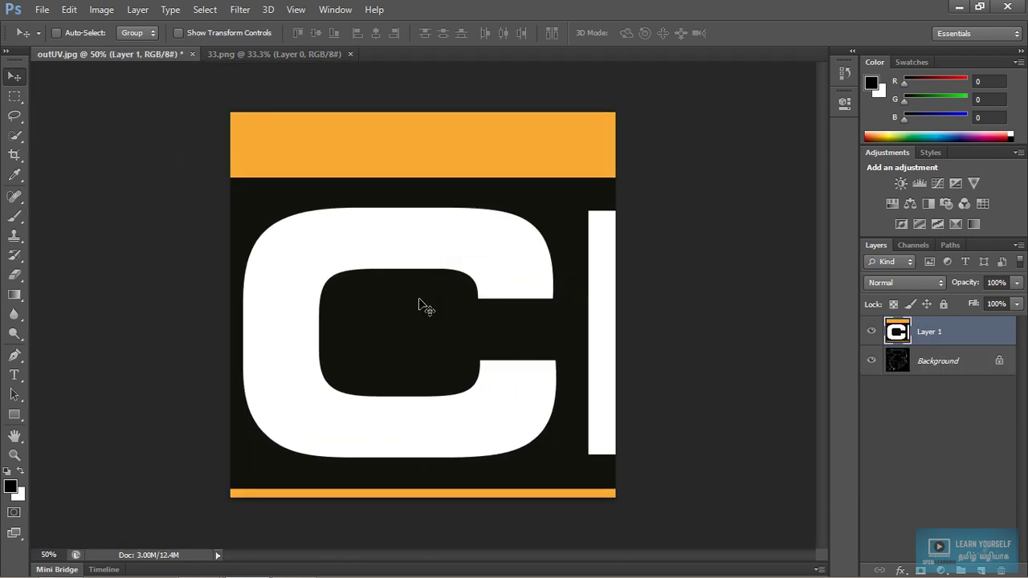
key(ctrl+t)
alt+scroll(408, 290, down, 2)
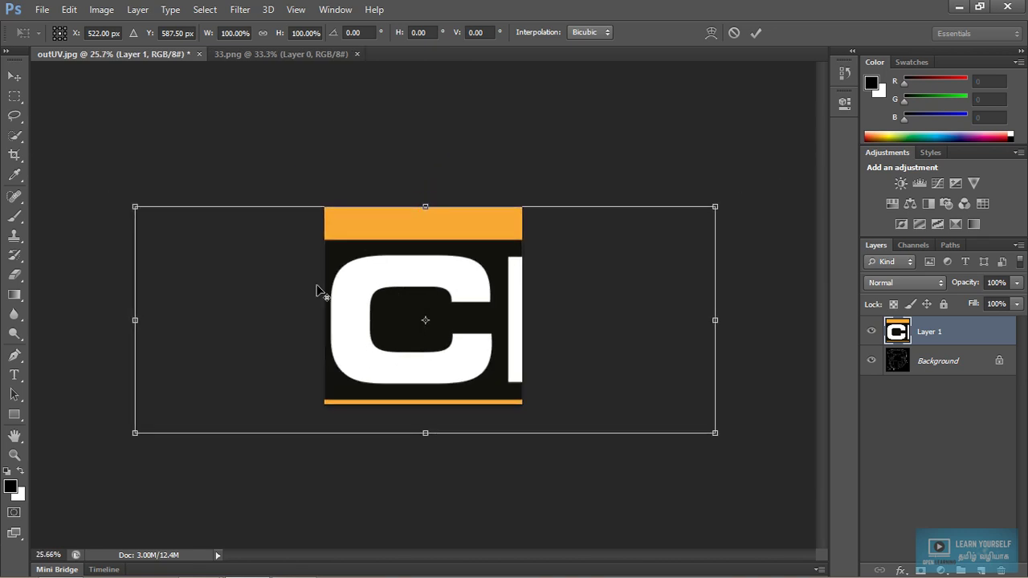
alt+shift+drag(131, 214, 400, 299)
alt+scroll(426, 340, up, 2)
alt+scroll(434, 344, up, 1)
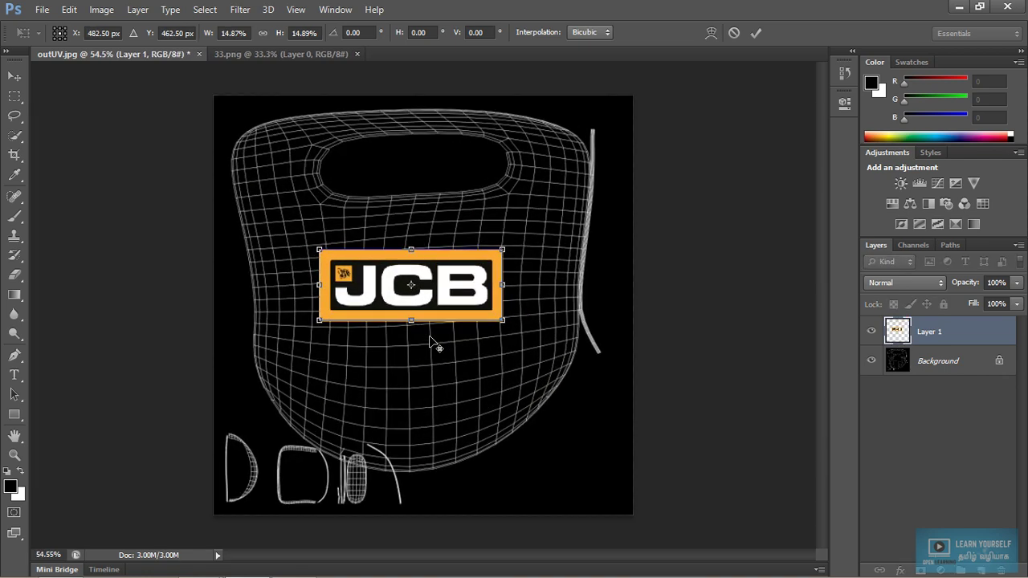
double_click(456, 289)
mouse_move(456, 297)
mouse_down()
mouse_move(456, 273)
mouse_move(454, 289)
mouse_up()
alt+scroll(454, 291, up, 1)
alt+scroll(454, 290, up, 1)
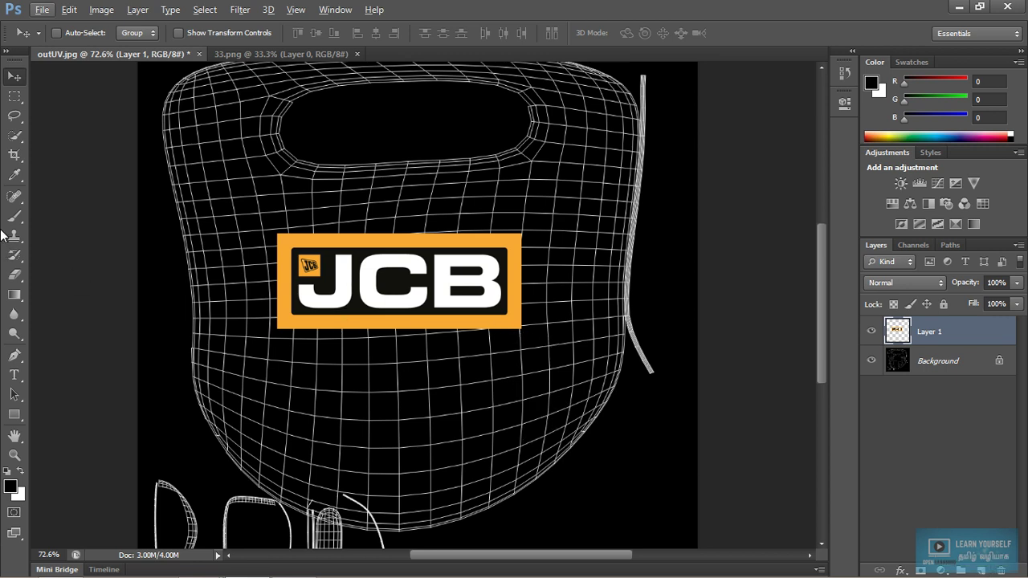
click(14, 297)
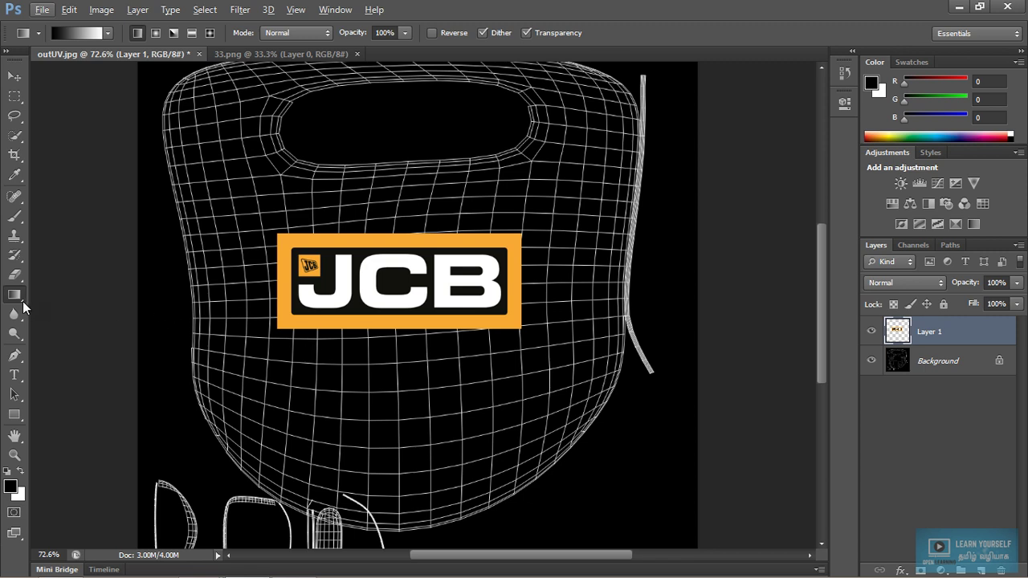
Pick the Paint Bucket tool and sample the logo's orange as the foreground colour.
right_click(14, 296)
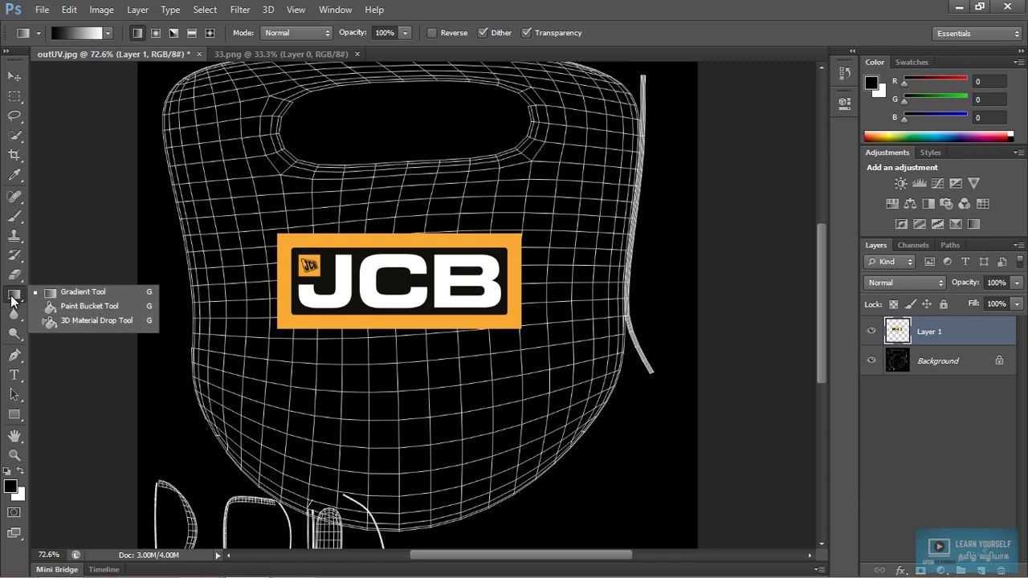
click(90, 296)
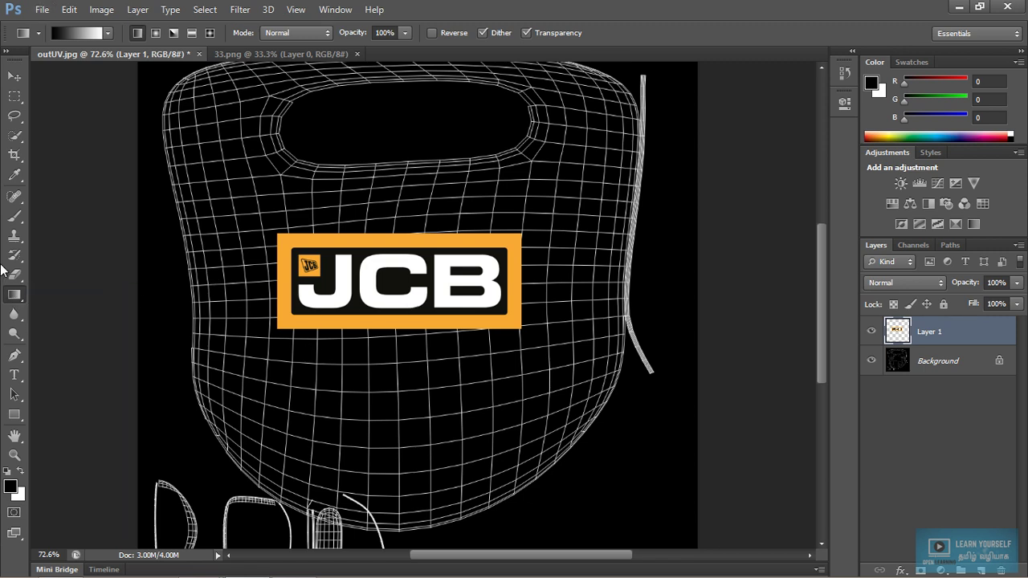
right_click(14, 295)
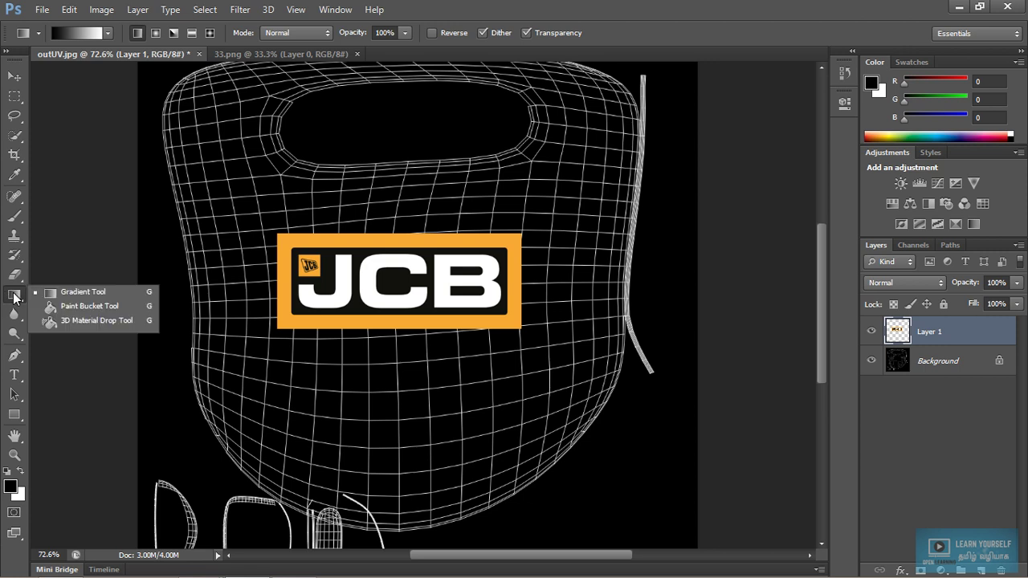
click(109, 307)
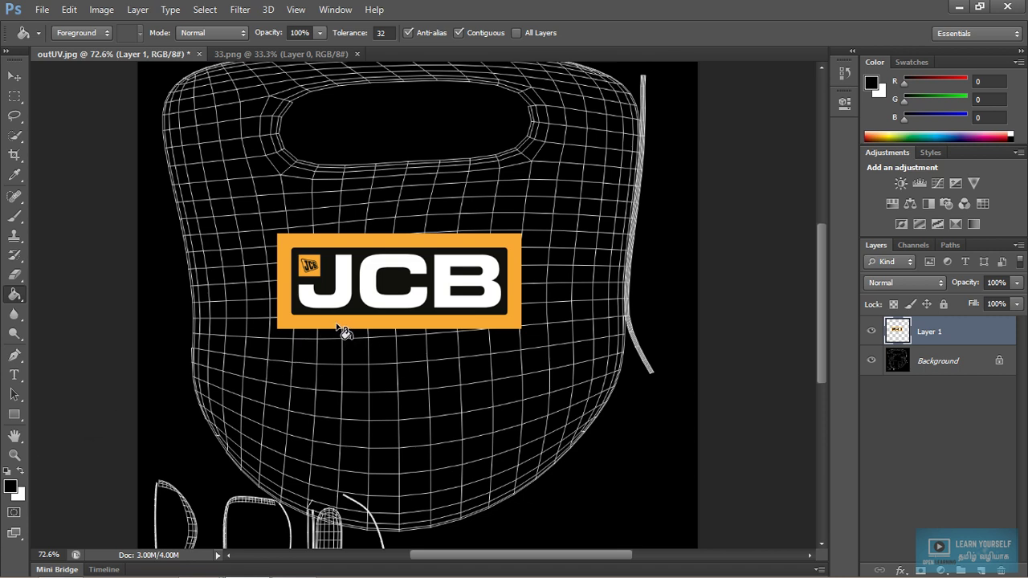
key(i)
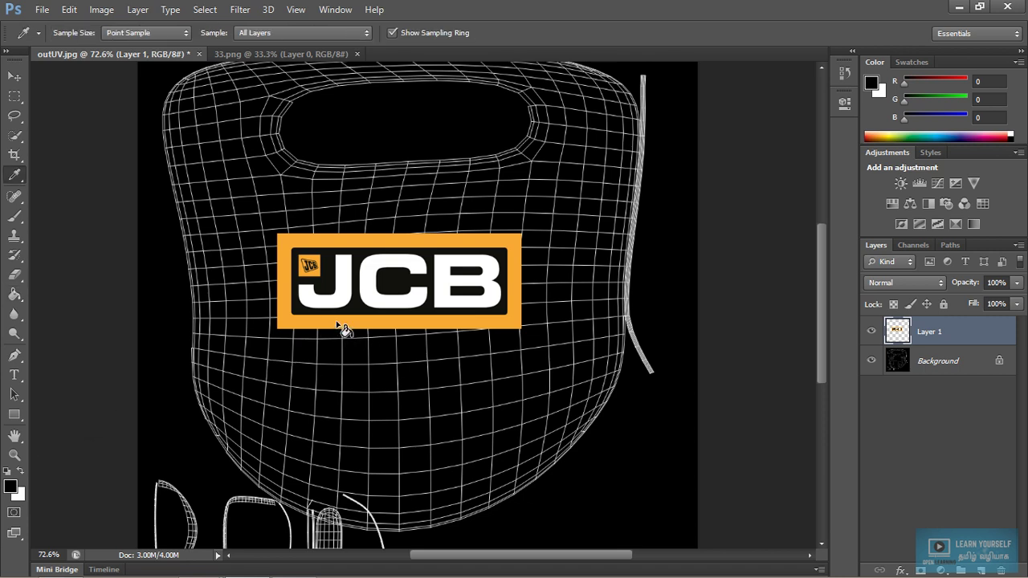
click(337, 323)
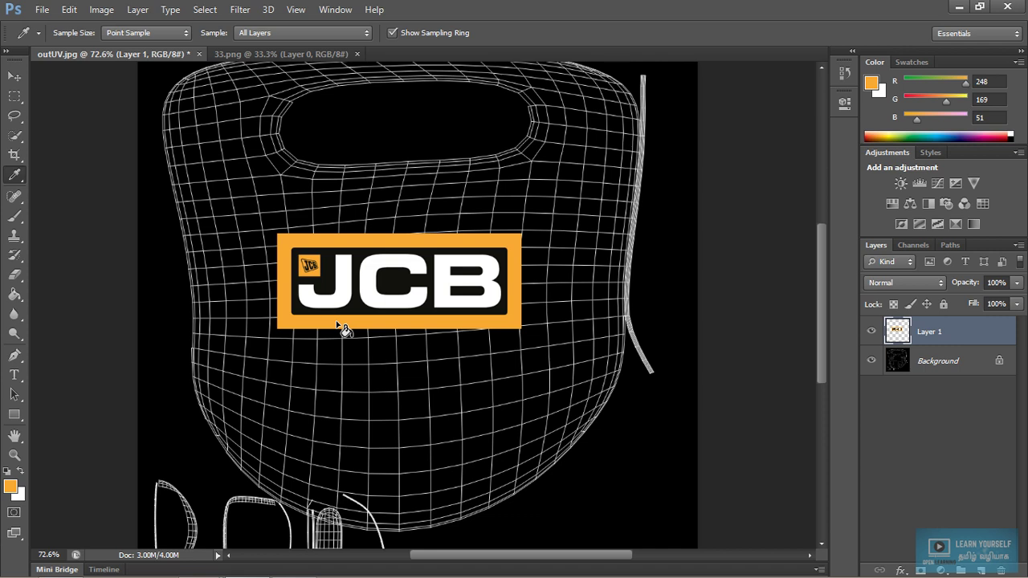
key(g)
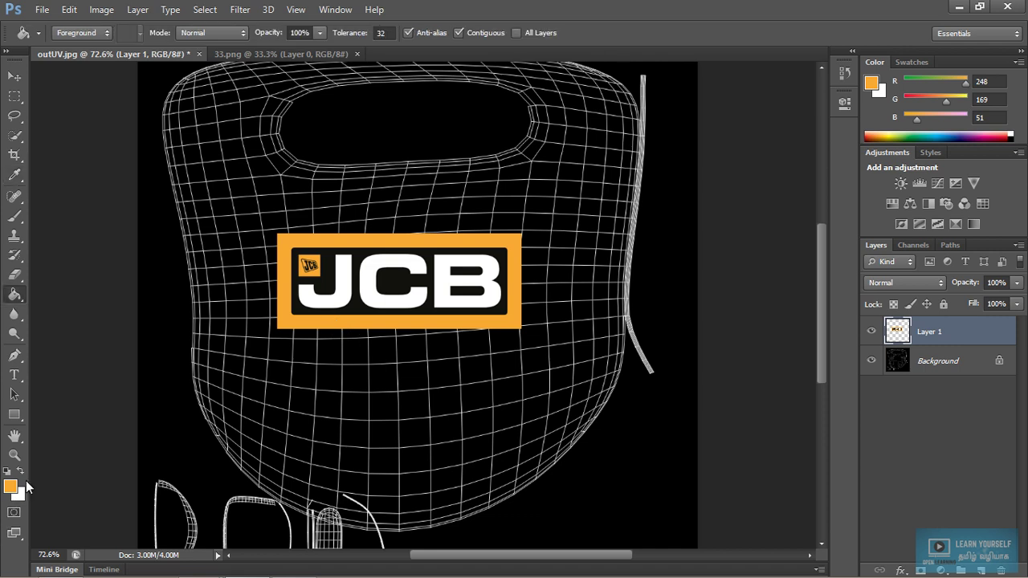
Fill Layer 1 around the logo with orange at 100% opacity and hide the Background layer.
click(230, 386)
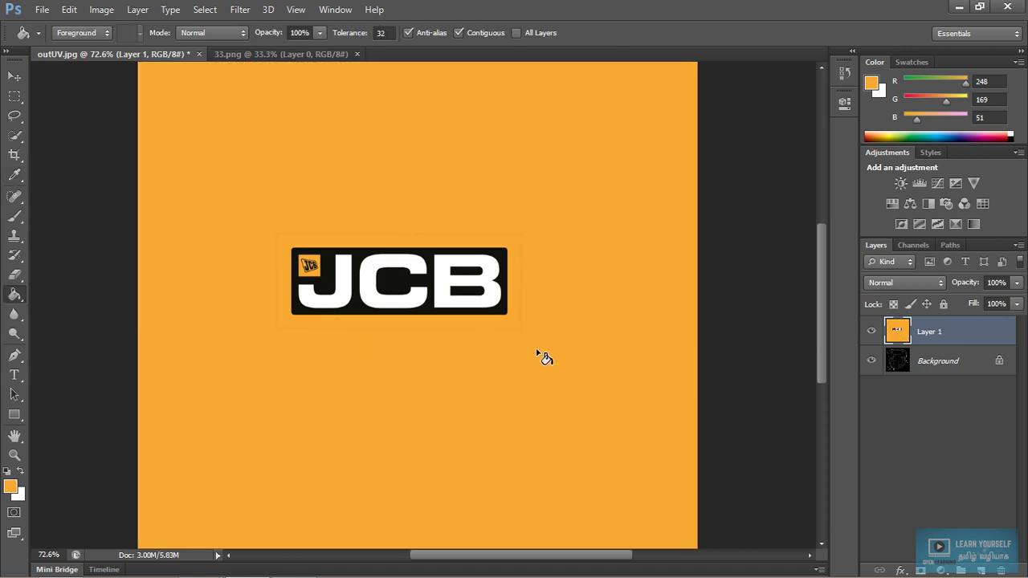
click(1017, 283)
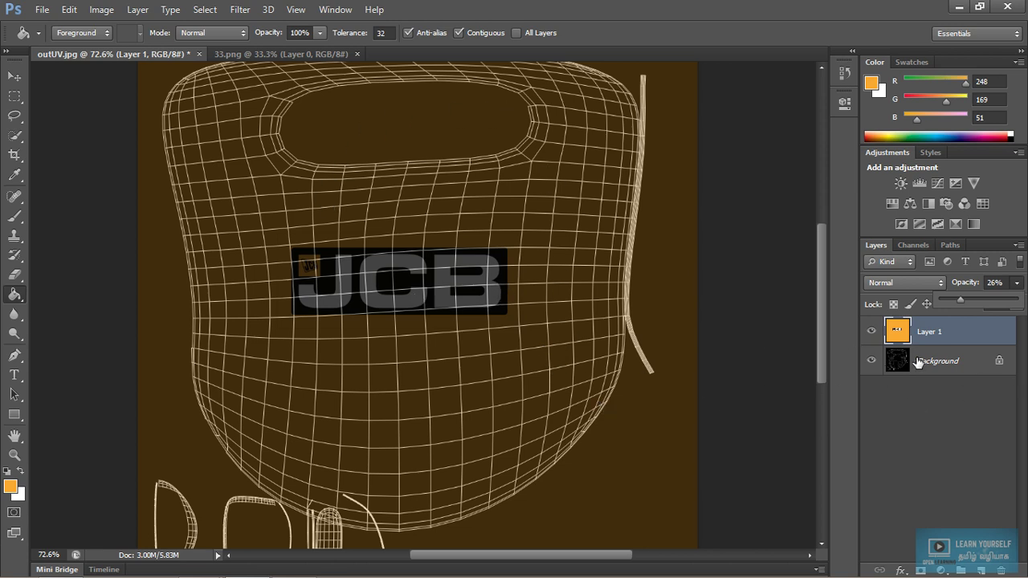
drag(962, 299, 1017, 299)
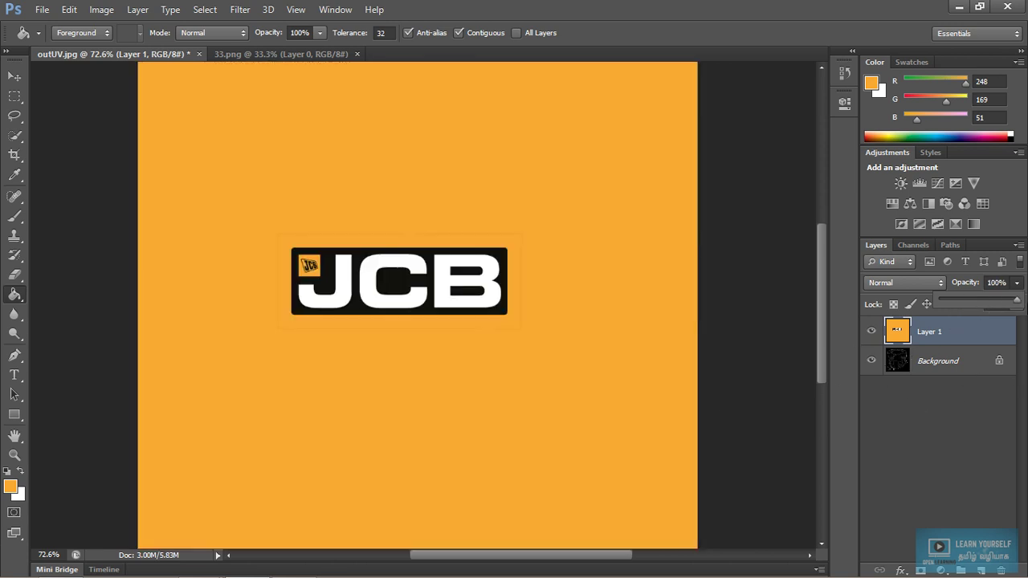
click(871, 360)
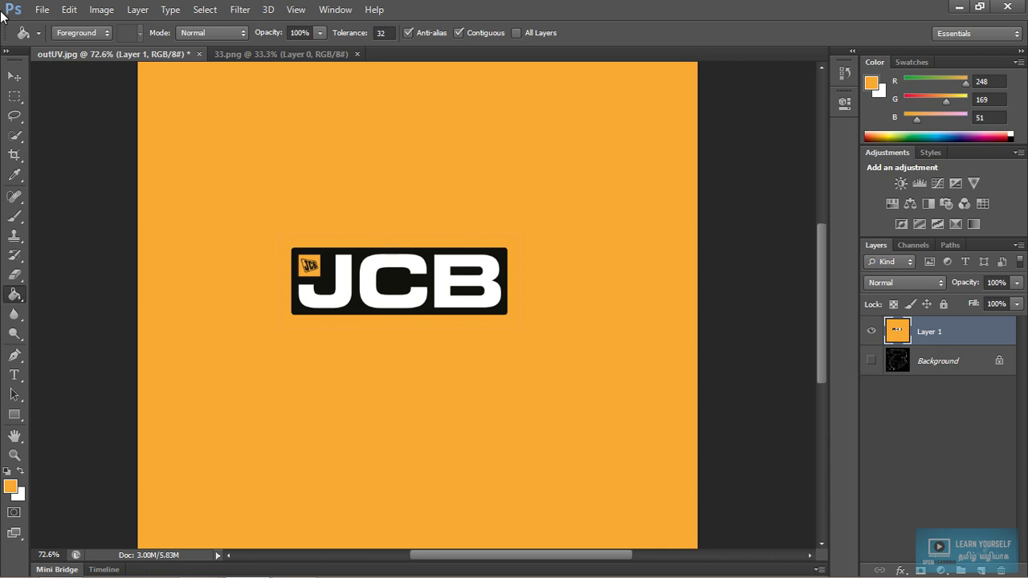
Save the texture as JPEG 'ImageUVSnapshot' at quality 12, then return to Maya.
click(41, 10)
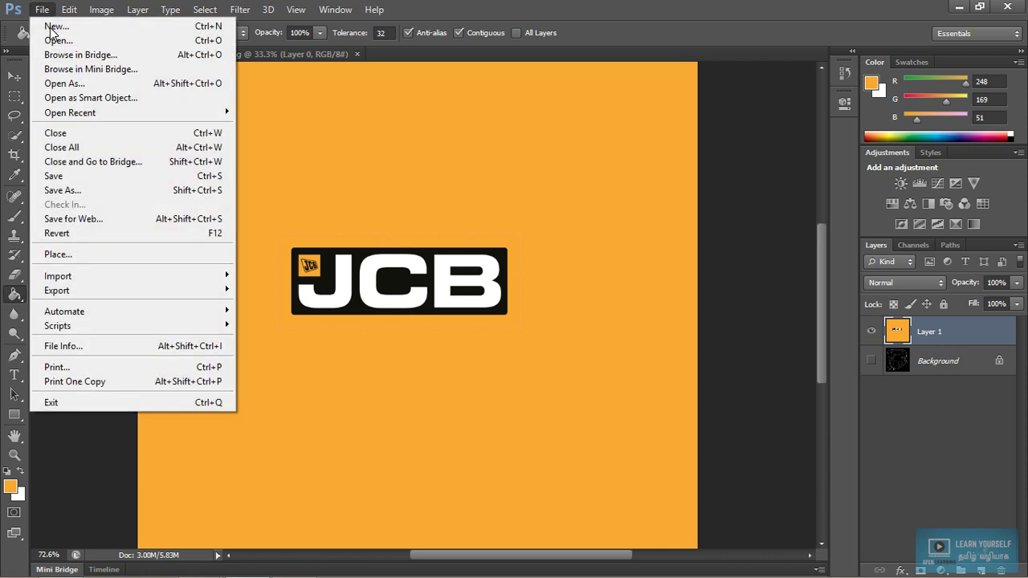
click(89, 192)
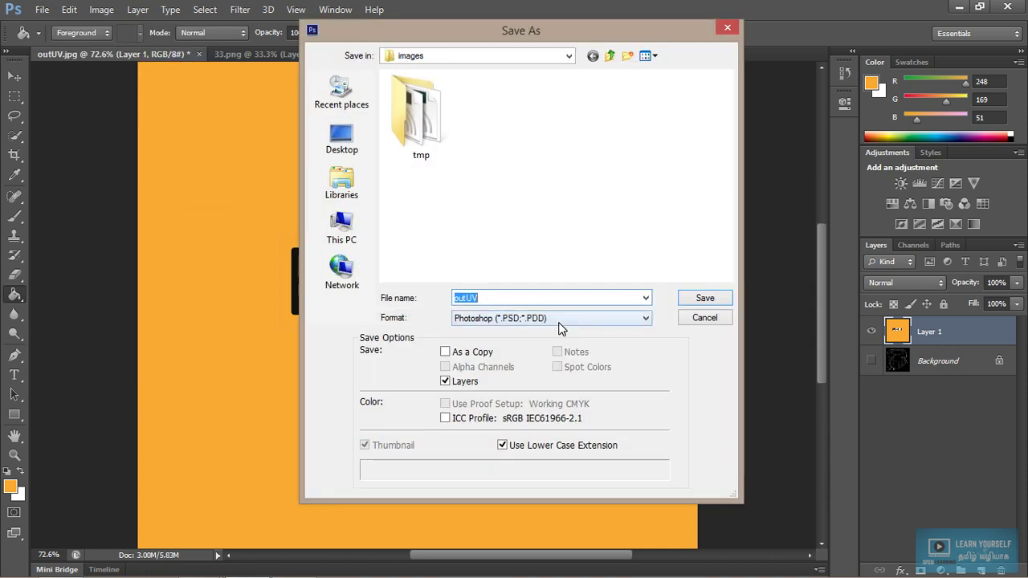
click(559, 321)
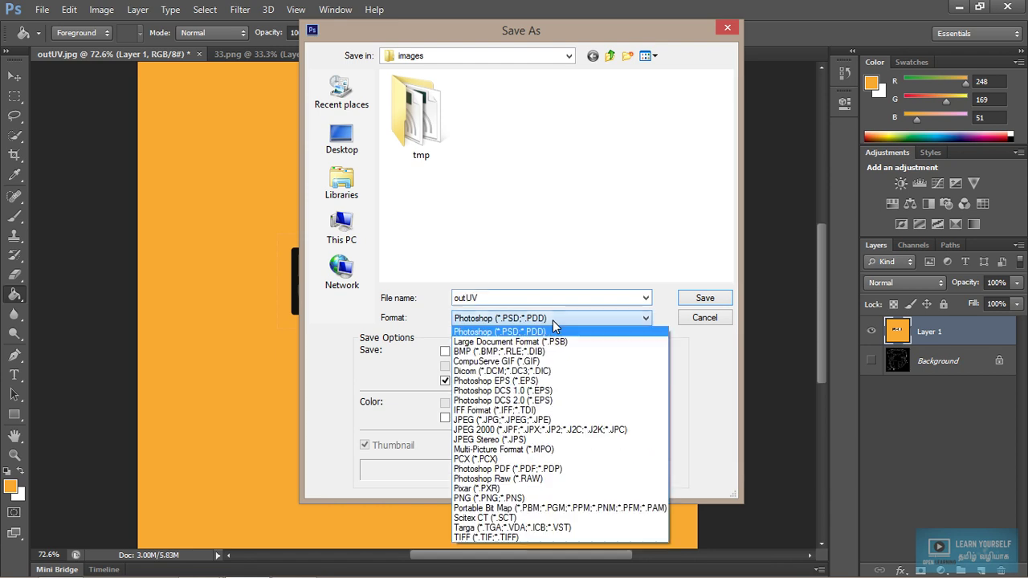
click(553, 420)
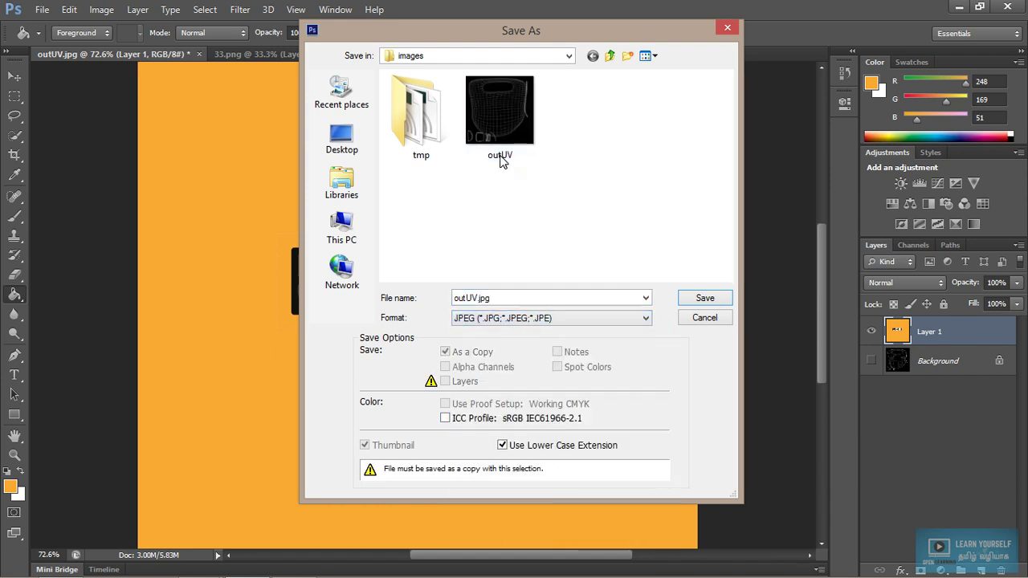
click(523, 298)
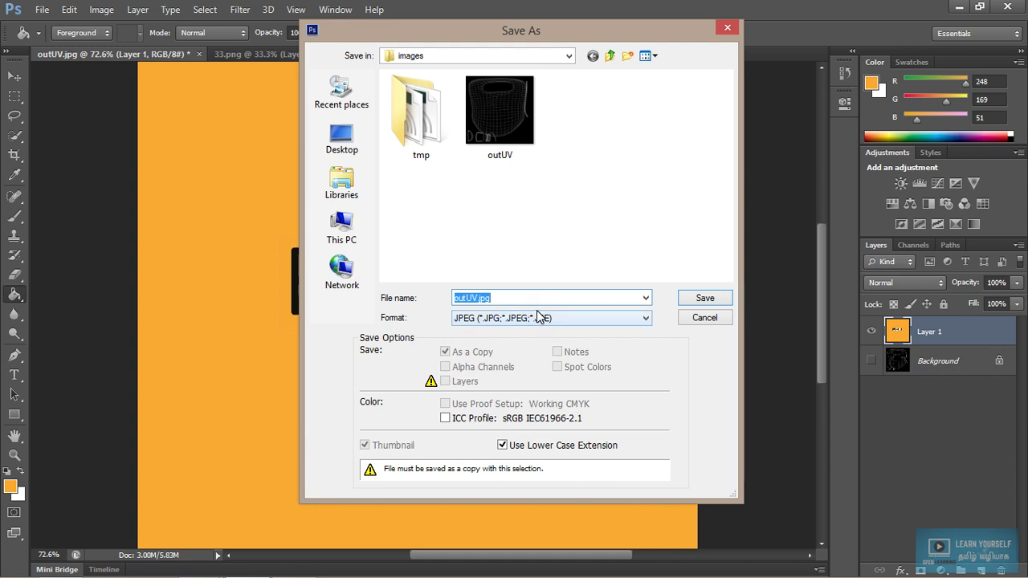
text(ImageUVSnapshot)
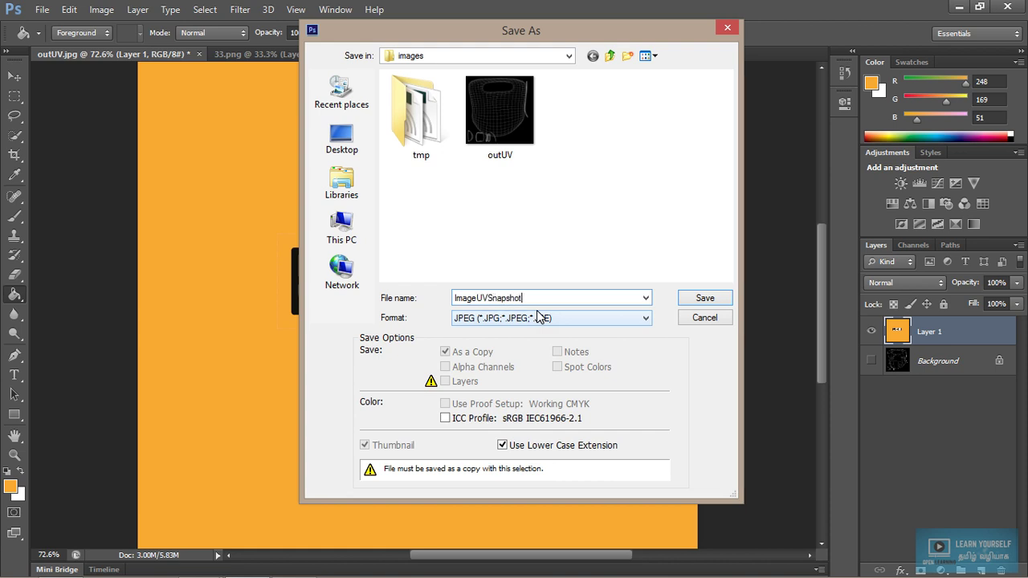
click(716, 298)
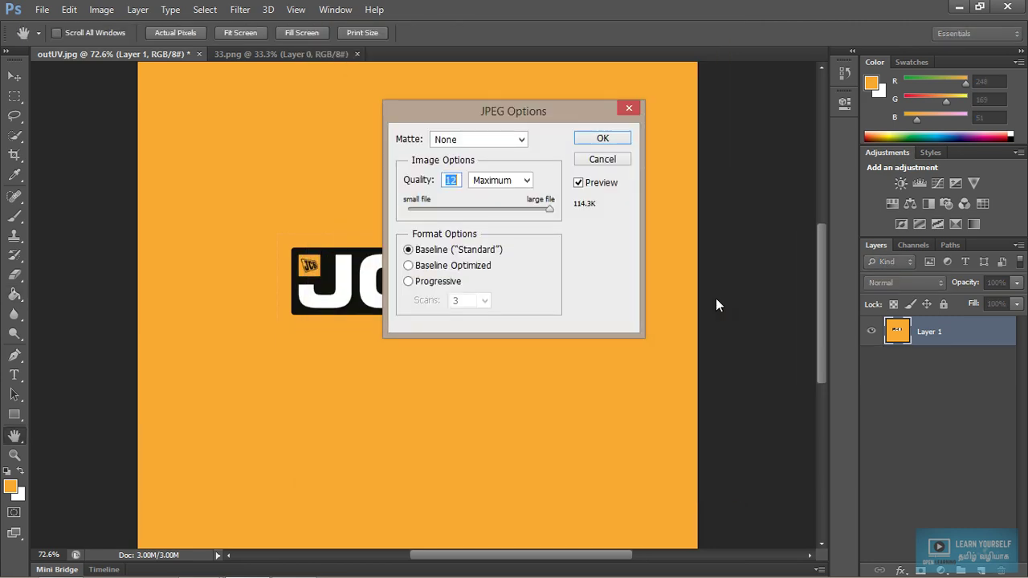
click(614, 142)
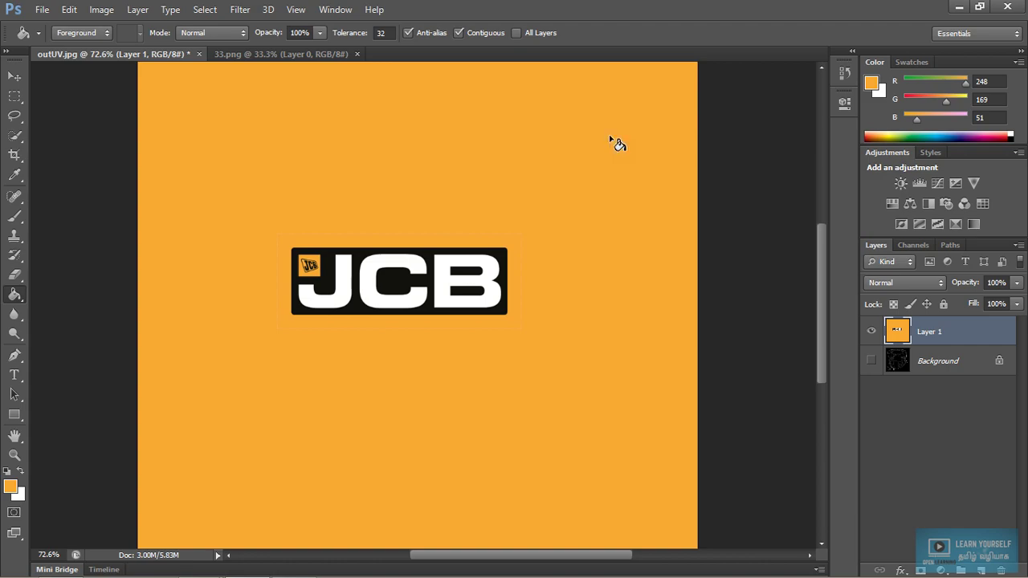
key(alt+Tab)
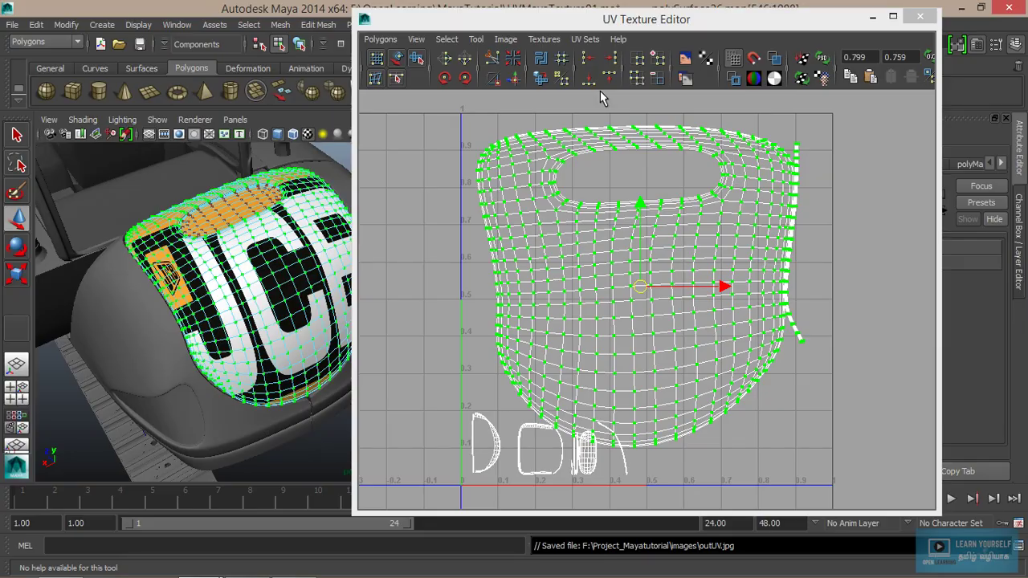
Minimize the UV editor, switch the hood to object selection, and show lambert4's attributes.
click(873, 16)
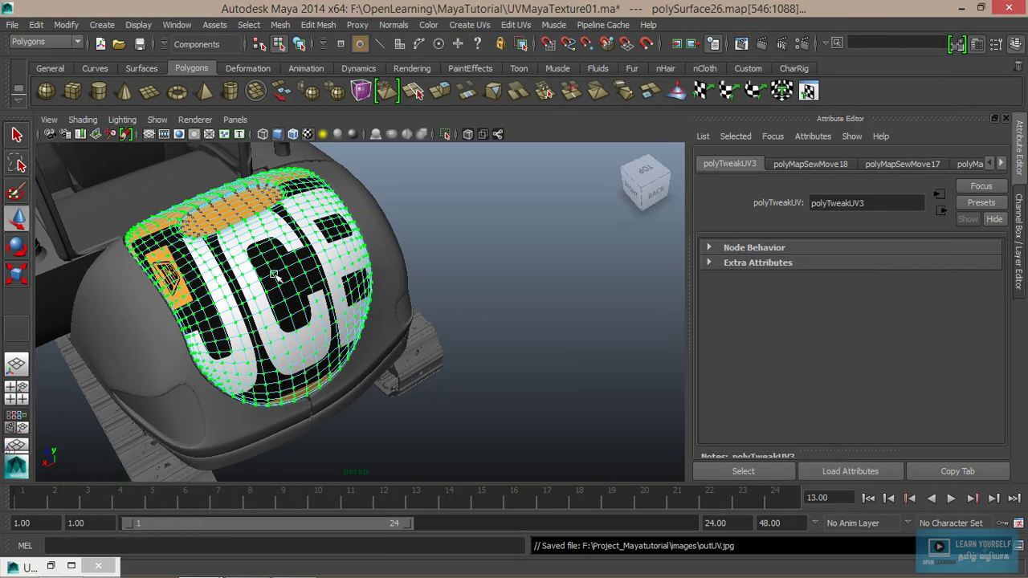
right_drag(274, 275, 312, 270)
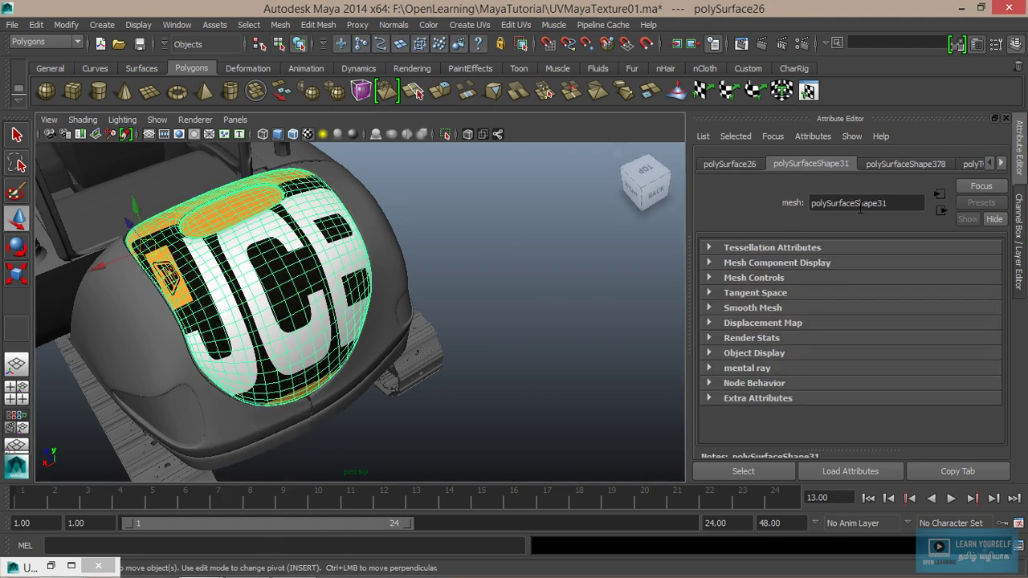
click(1002, 163)
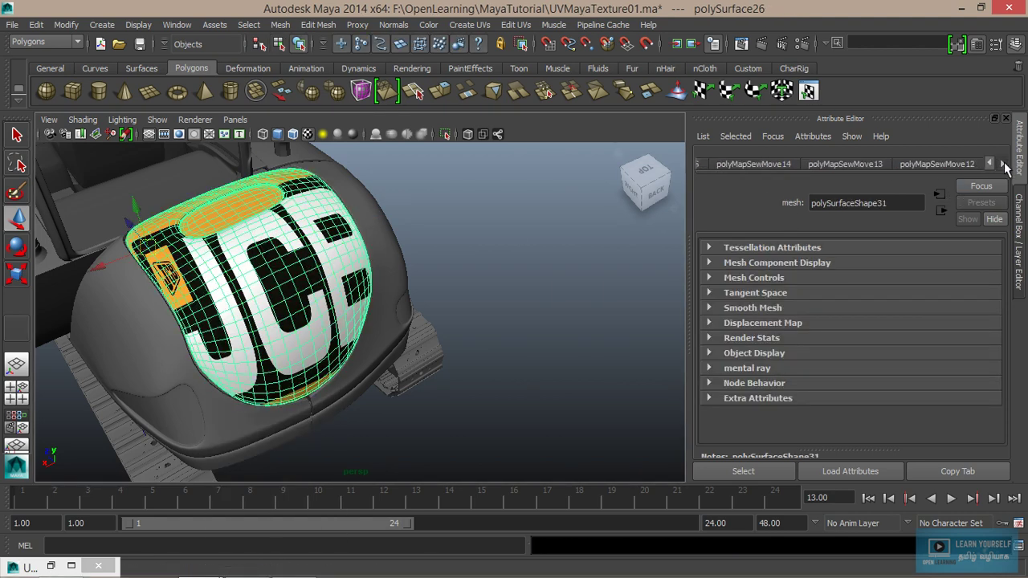
click(1002, 164)
click(1002, 164)
click(1002, 164)
click(1002, 164)
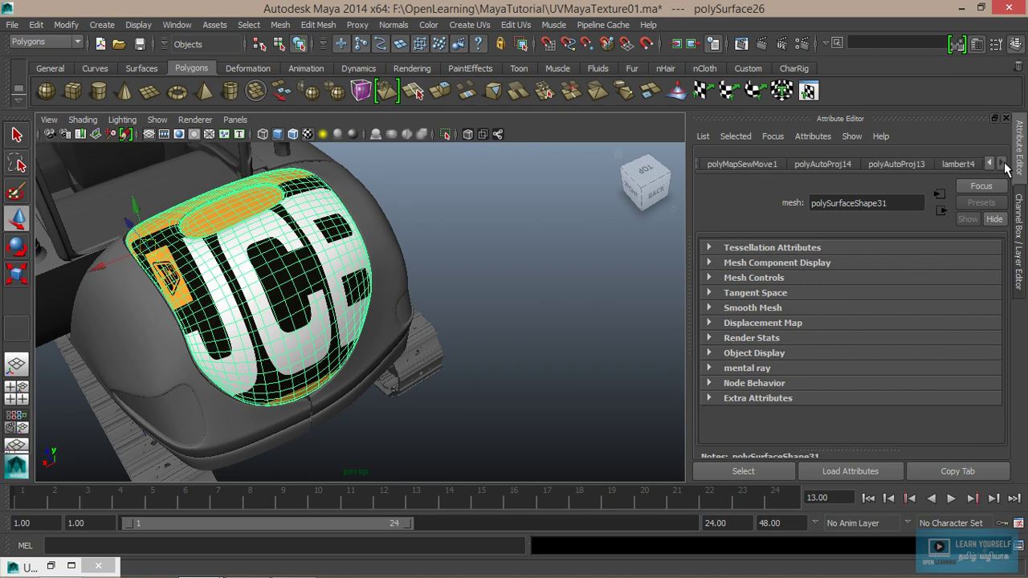
click(959, 163)
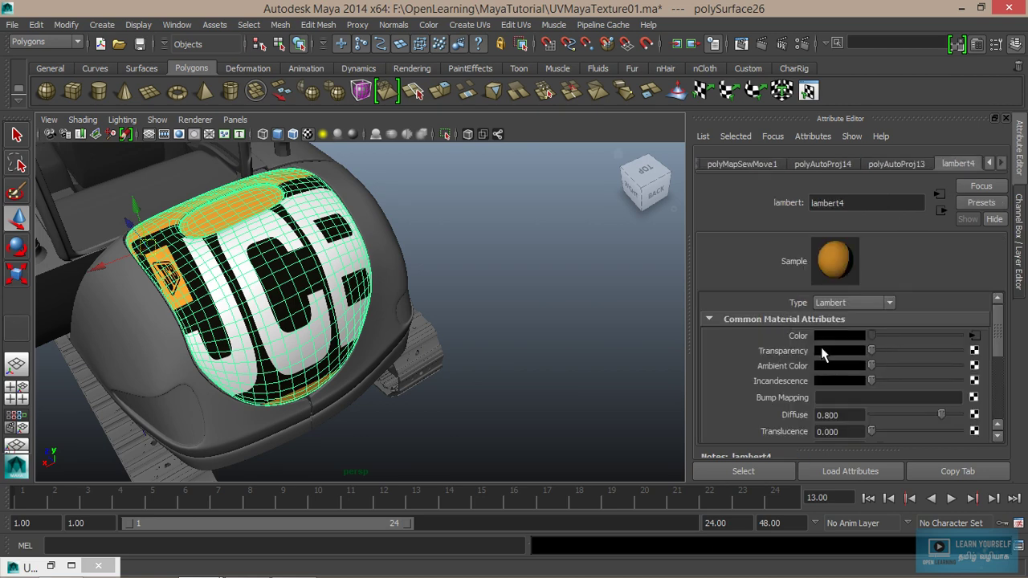
Load ImageUVSnapshot.jpg as file1's image so the hood turns orange with the logo.
click(975, 336)
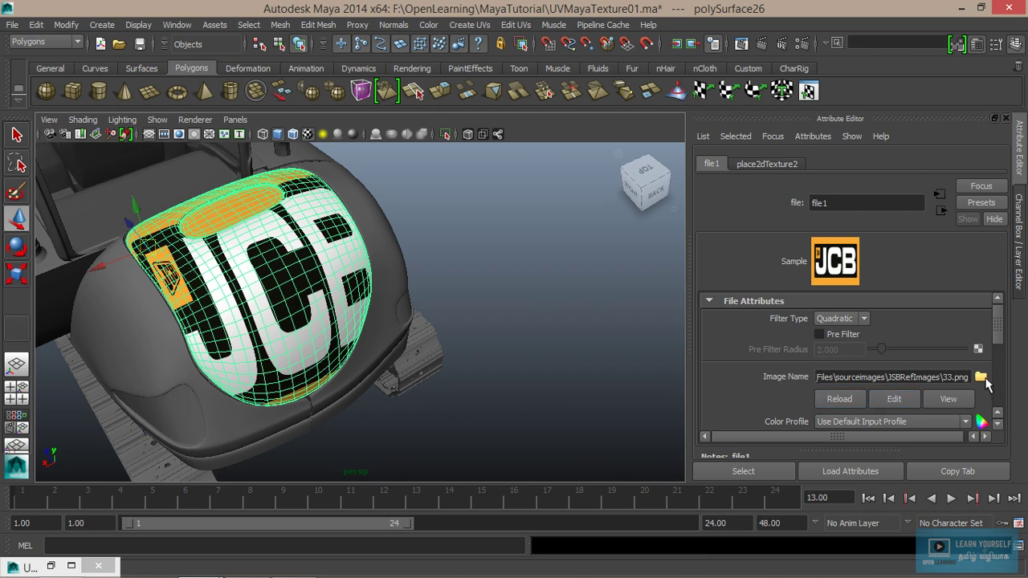
click(981, 377)
click(278, 130)
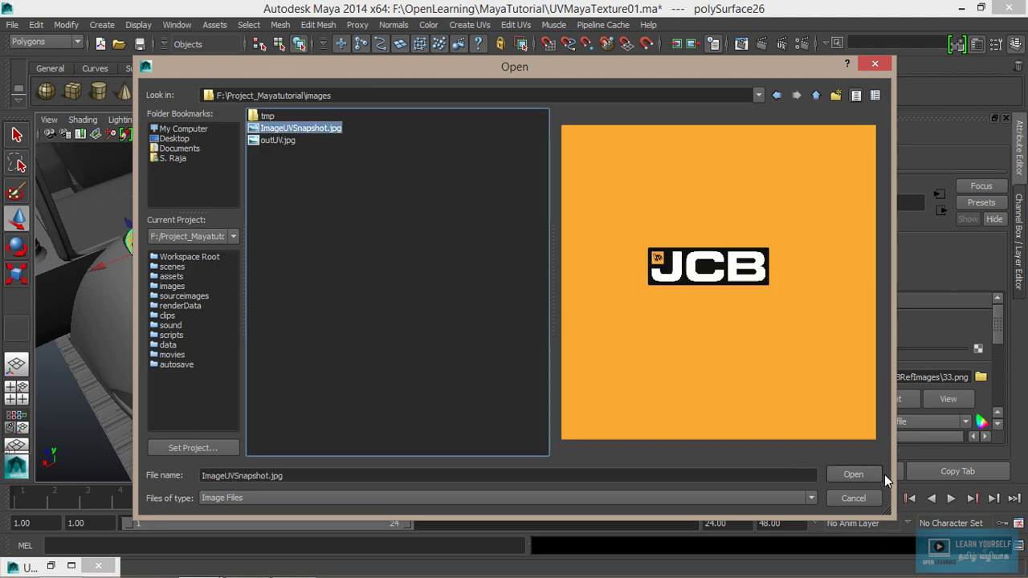
click(854, 475)
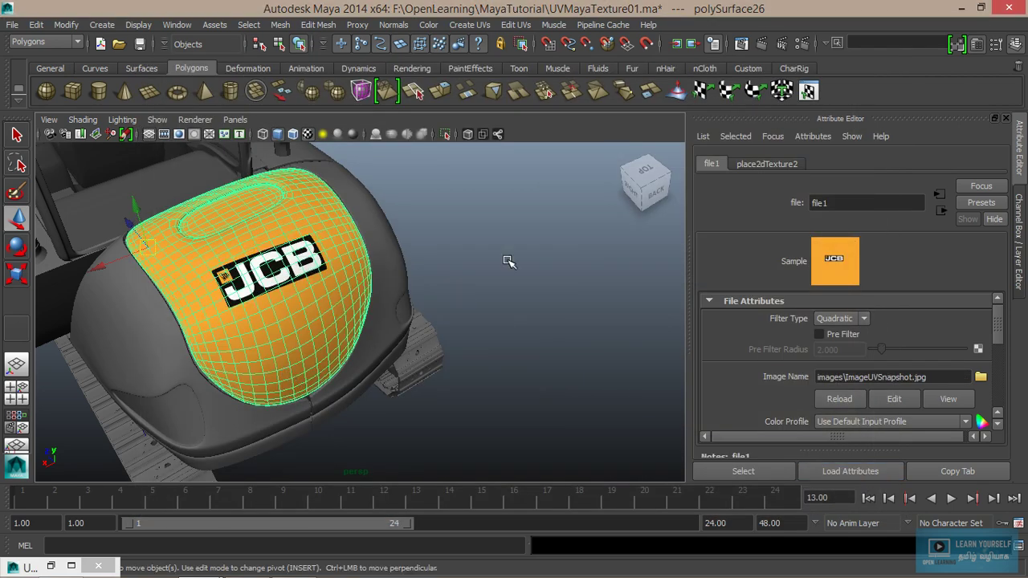
click(423, 264)
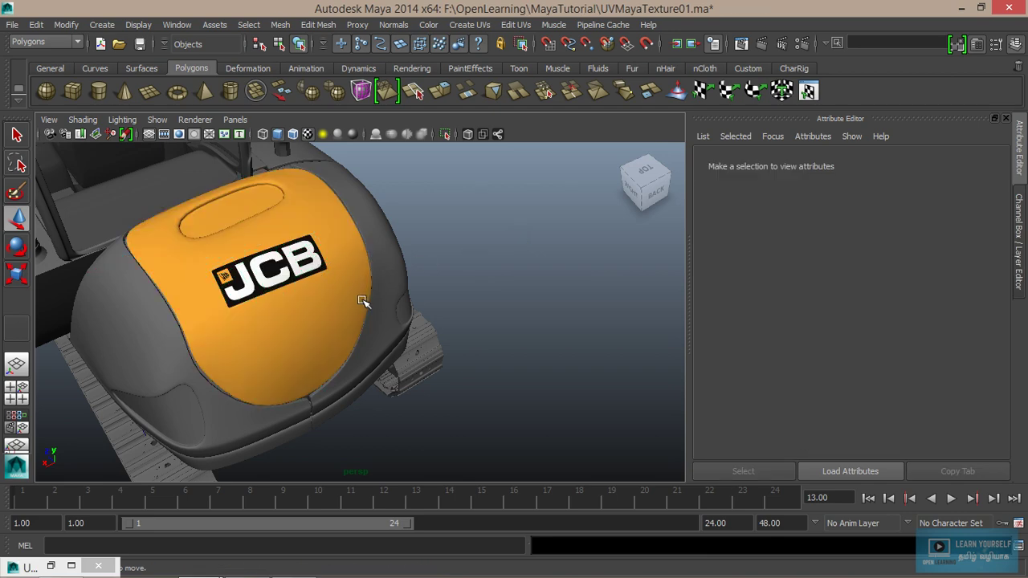
alt+drag(363, 301, 419, 273)
alt+right_drag(419, 273, 406, 313)
alt+drag(406, 312, 378, 346)
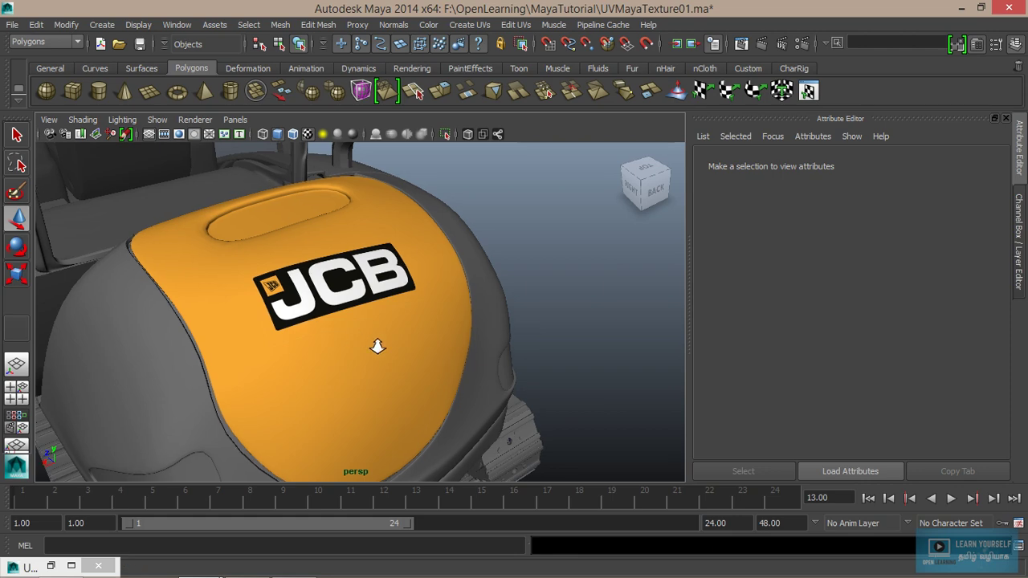
alt+right_drag(378, 346, 414, 358)
alt+drag(414, 358, 305, 371)
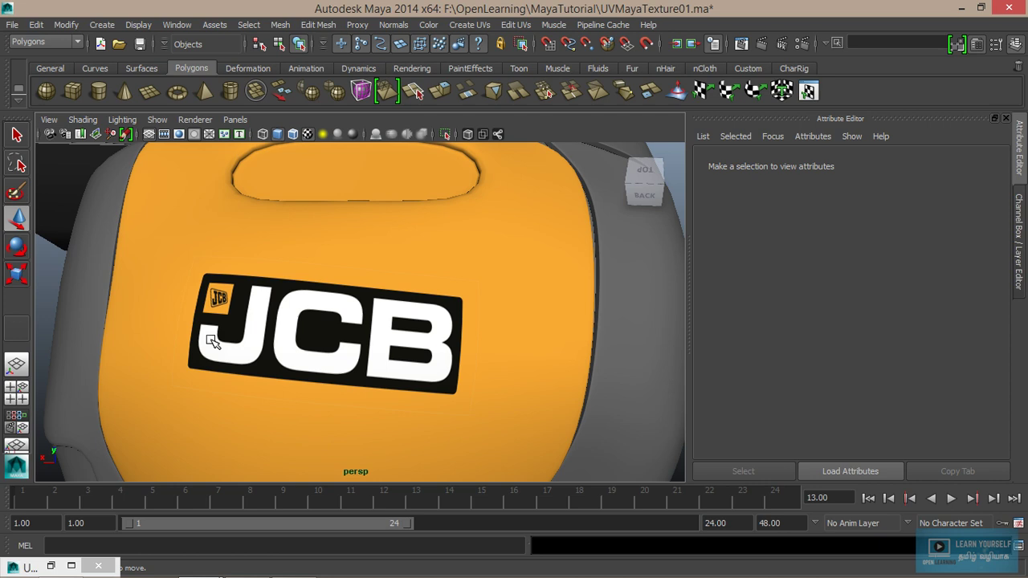
scroll(211, 340, down, 5)
alt+drag(212, 346, 318, 319)
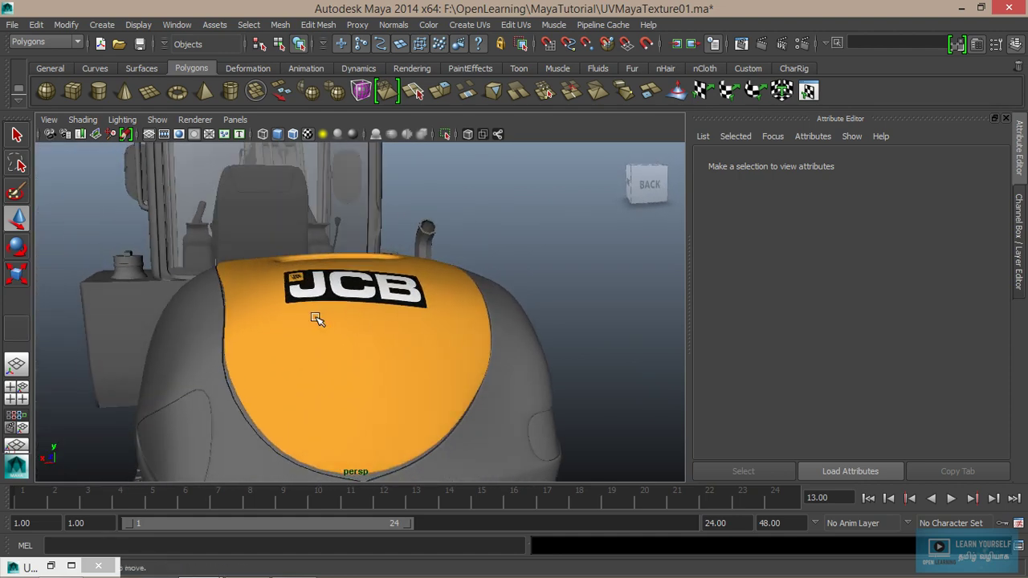